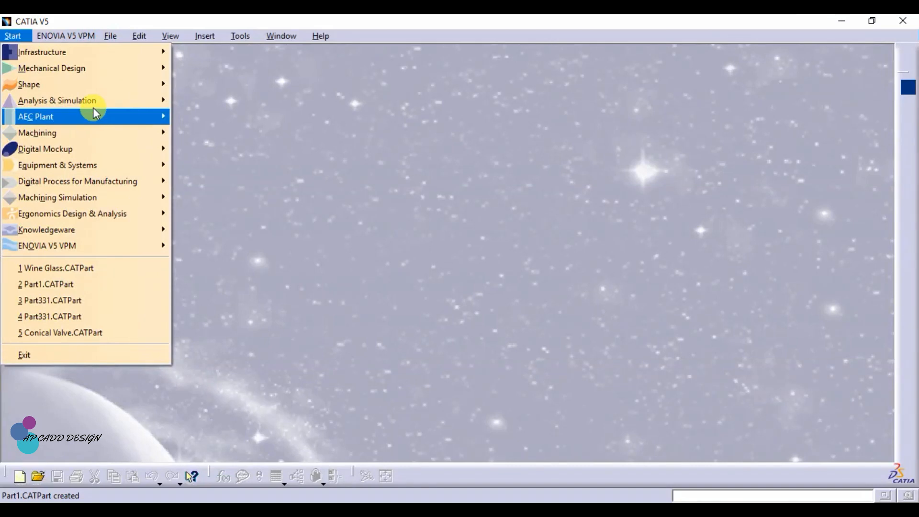
Create a new part named Glass Design in the Generative Shape Design workbench.
mouse_move(136, 84)
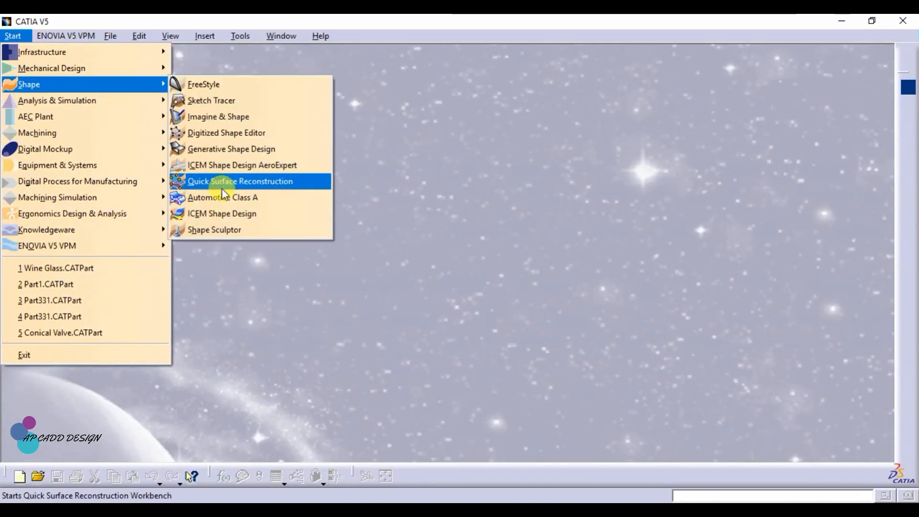
click(223, 150)
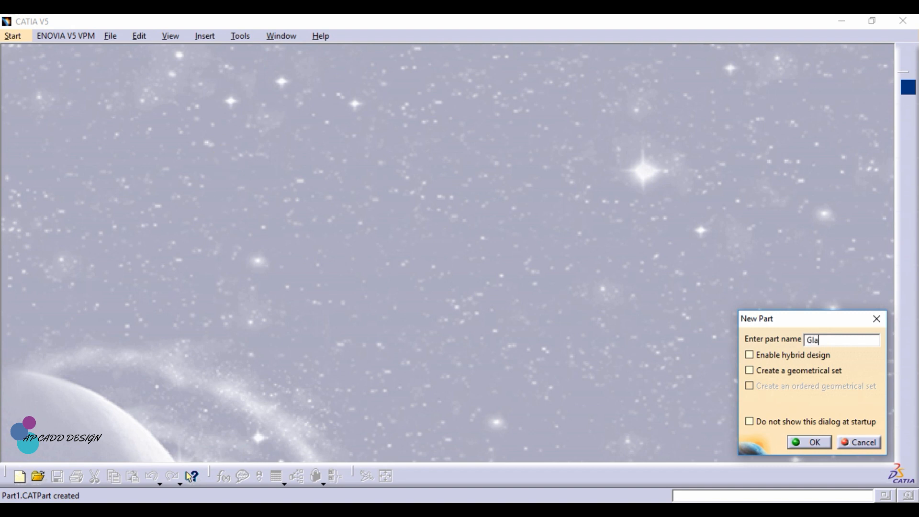
text(Glass Design)
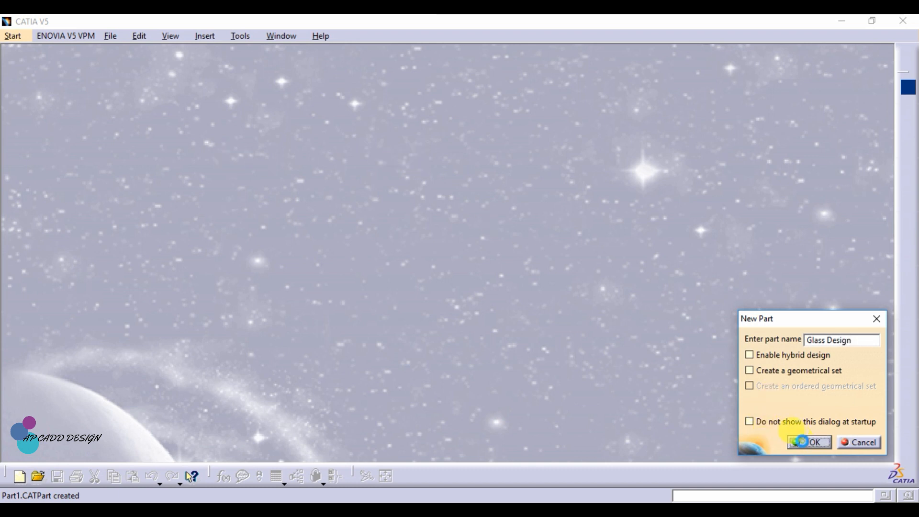
click(802, 441)
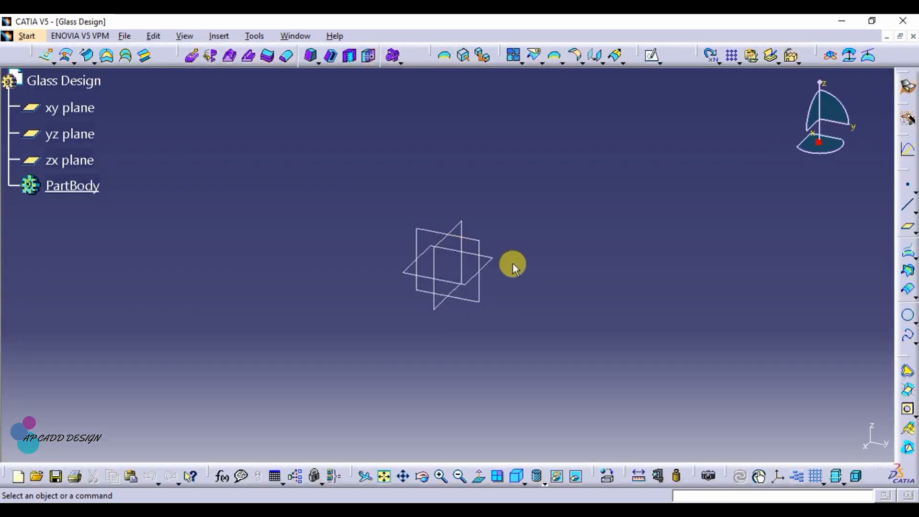
Hide the xy, yz and zx reference planes.
drag(386, 148, 490, 375)
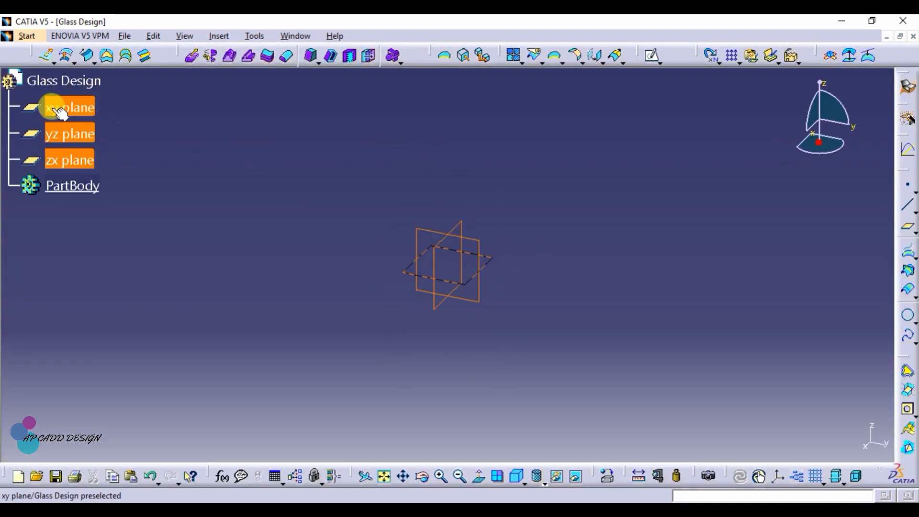
right_click(69, 111)
click(113, 151)
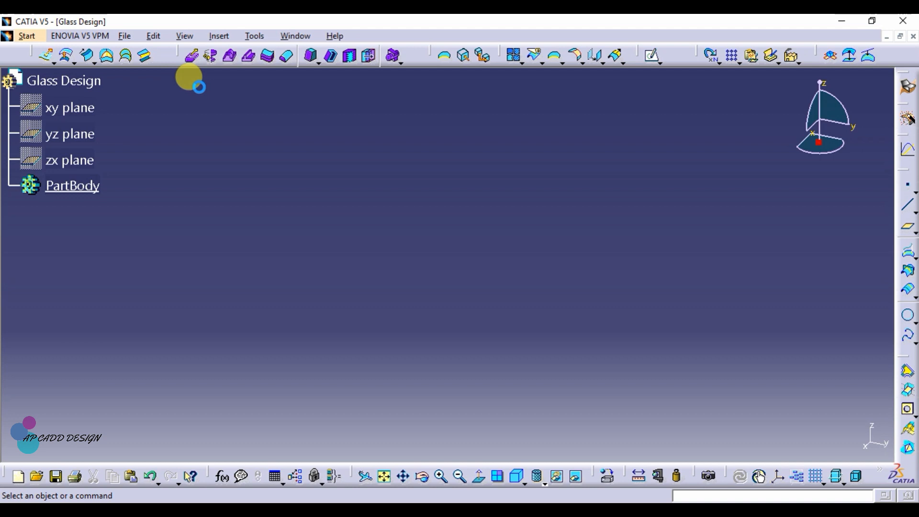
Insert a standard, non-current axis system with its origin at a new coordinate point 0, 0, 0 mm.
click(218, 36)
click(258, 149)
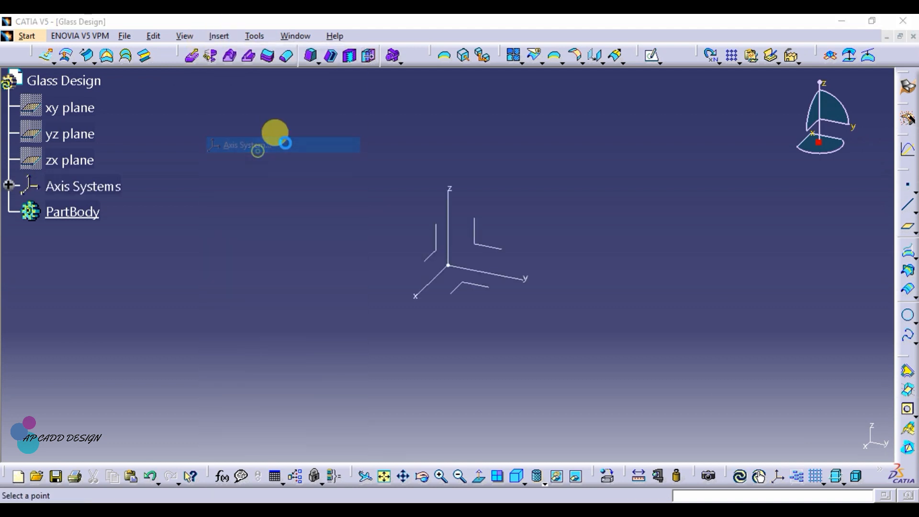
click(751, 419)
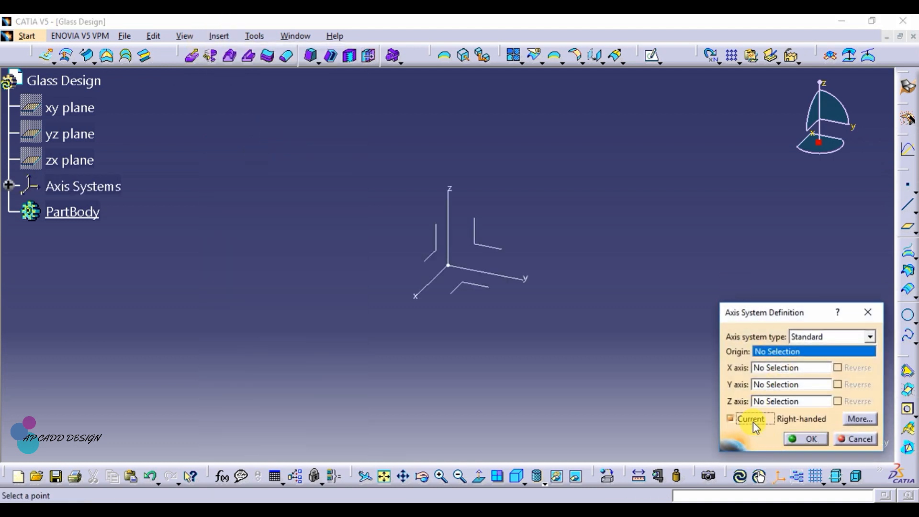
right_click(777, 353)
click(787, 357)
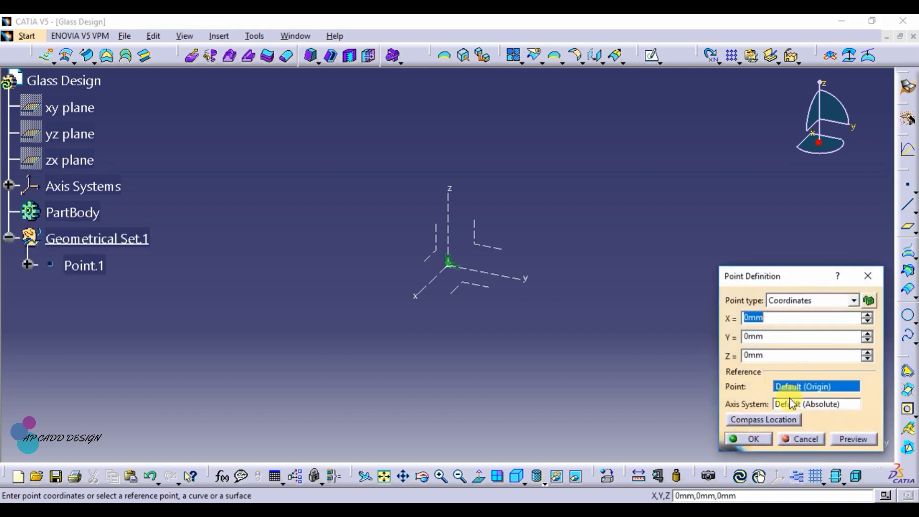
click(770, 439)
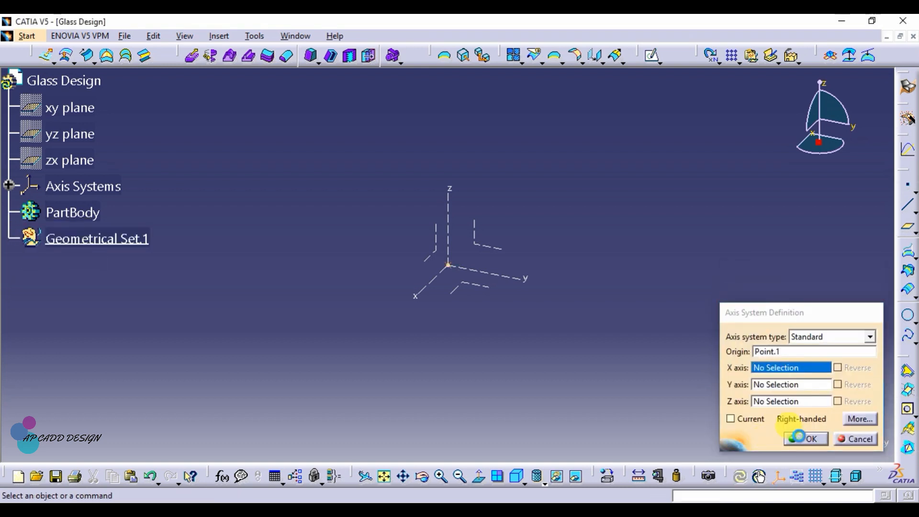
click(805, 438)
Create a full circle of 20 mm radius centered on the axis system origin, supported by its XY plane.
click(517, 477)
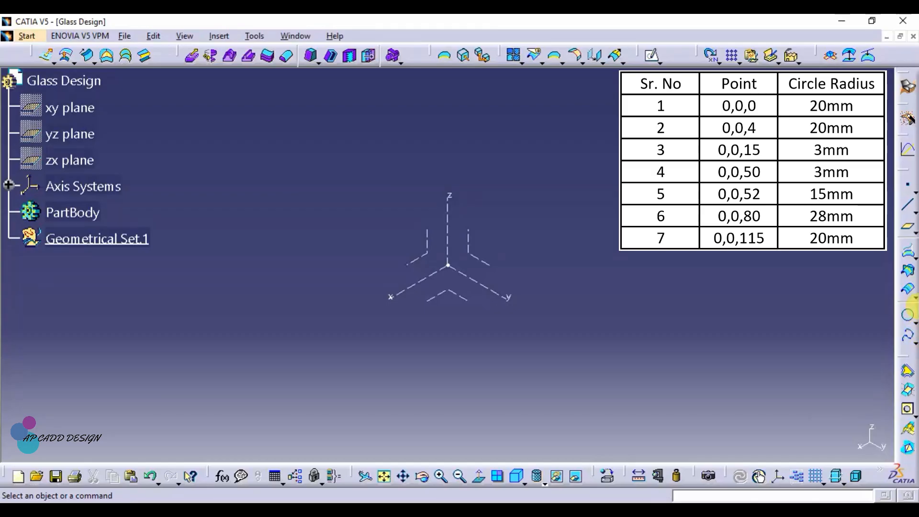
click(908, 315)
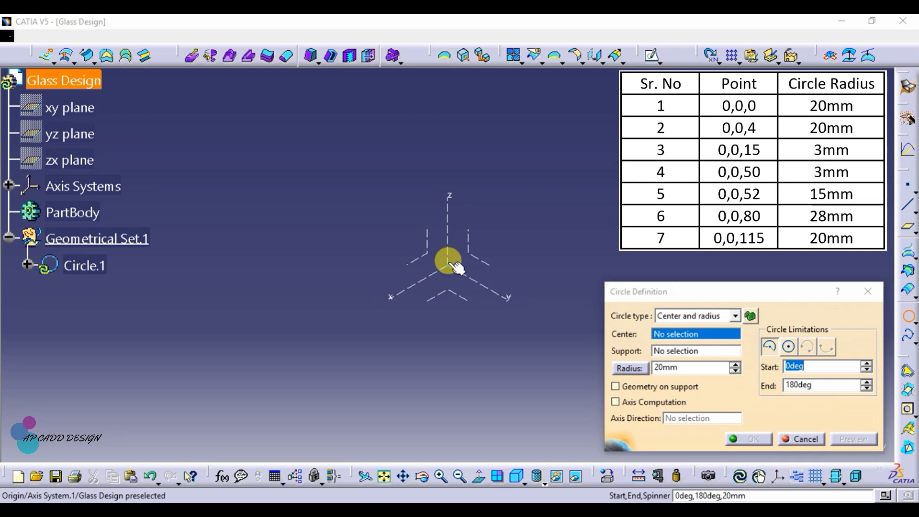
click(448, 264)
click(451, 300)
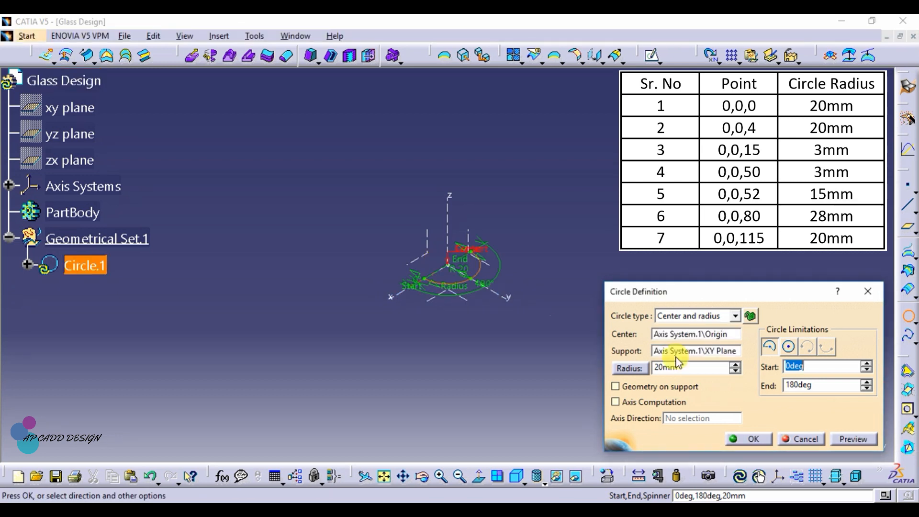
click(795, 346)
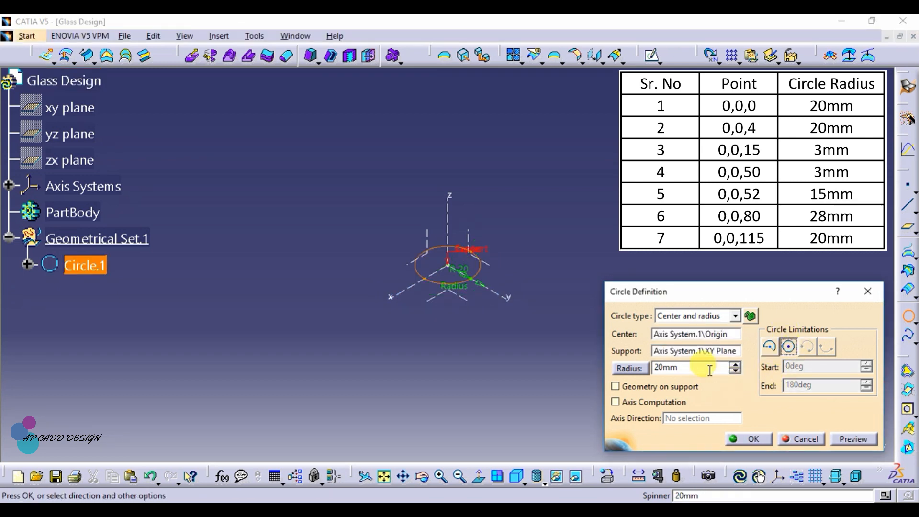
click(753, 439)
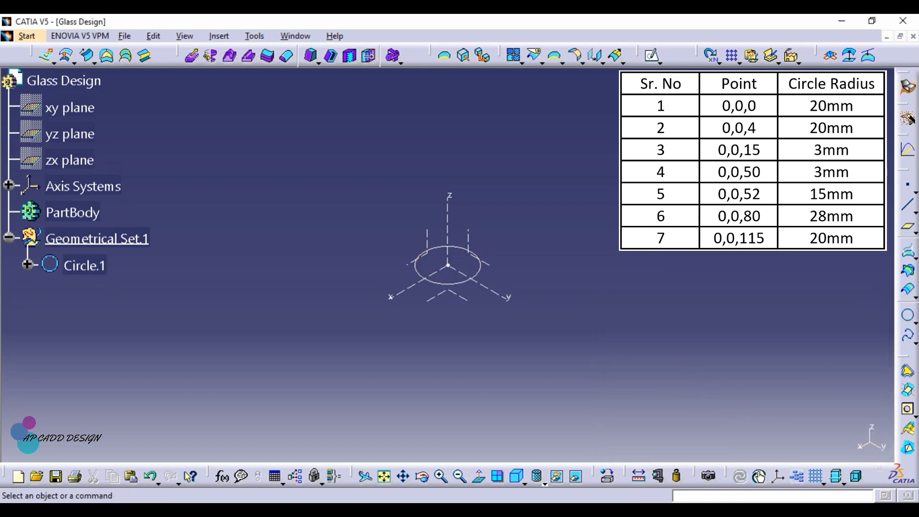
Create a coordinate point at 0, 0, 4 mm.
click(906, 185)
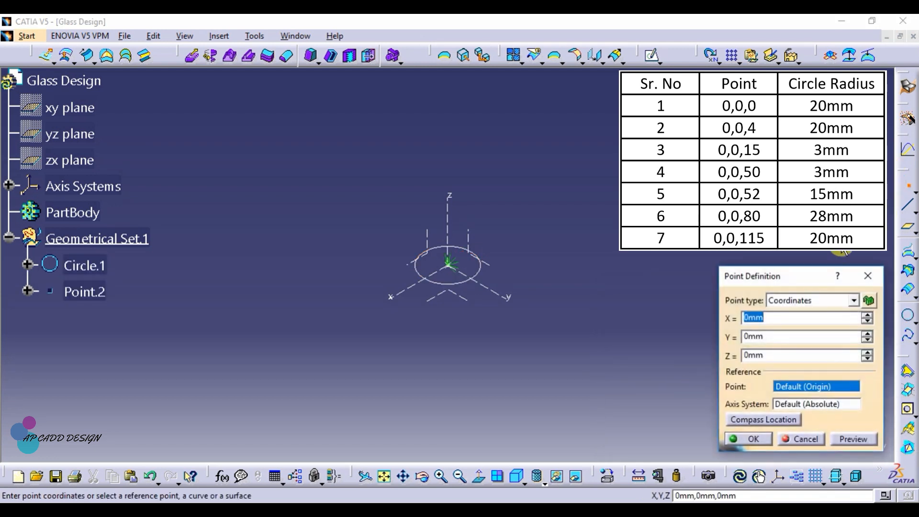
click(781, 355)
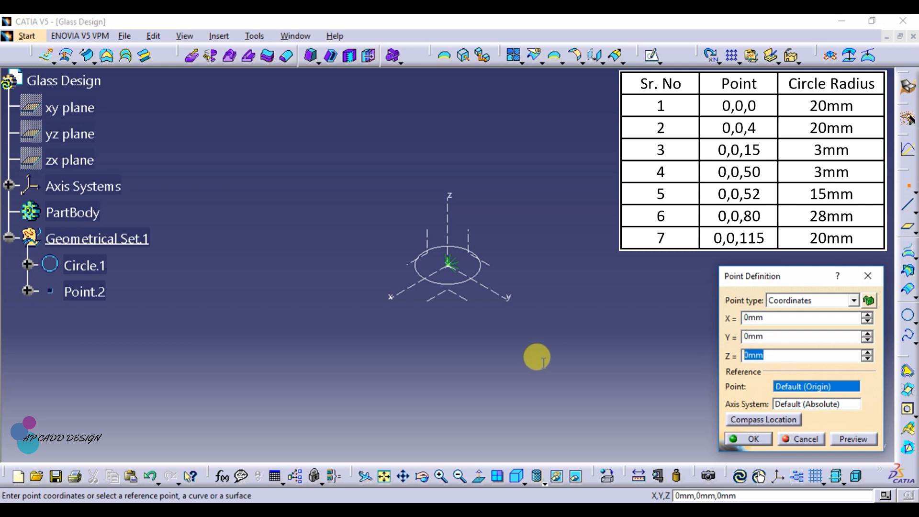
text(4)
key(Return)
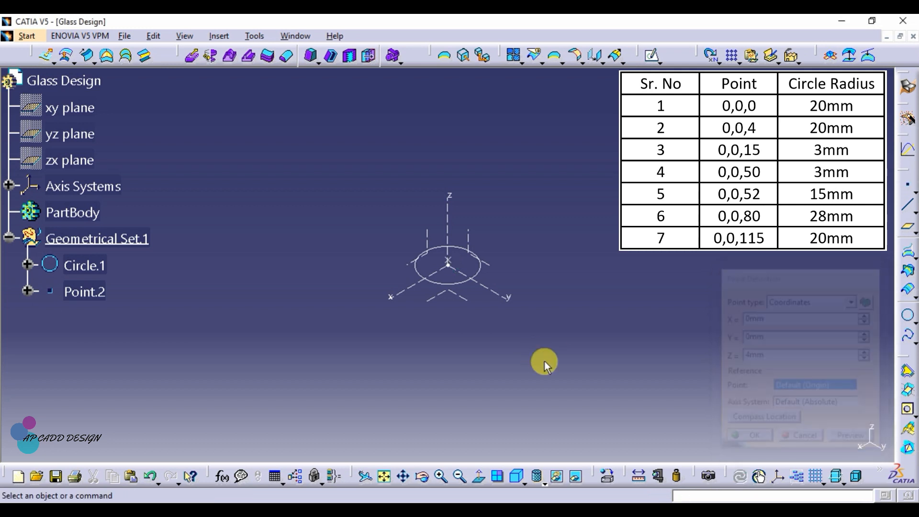
Create a full circle of 20 mm radius centered on the point at Z 4 mm, supported by the XY plane.
click(907, 315)
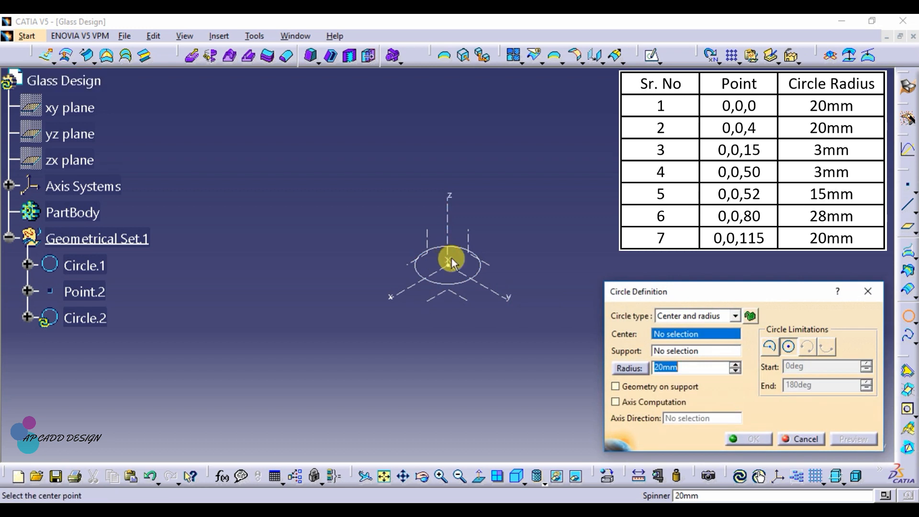
click(450, 262)
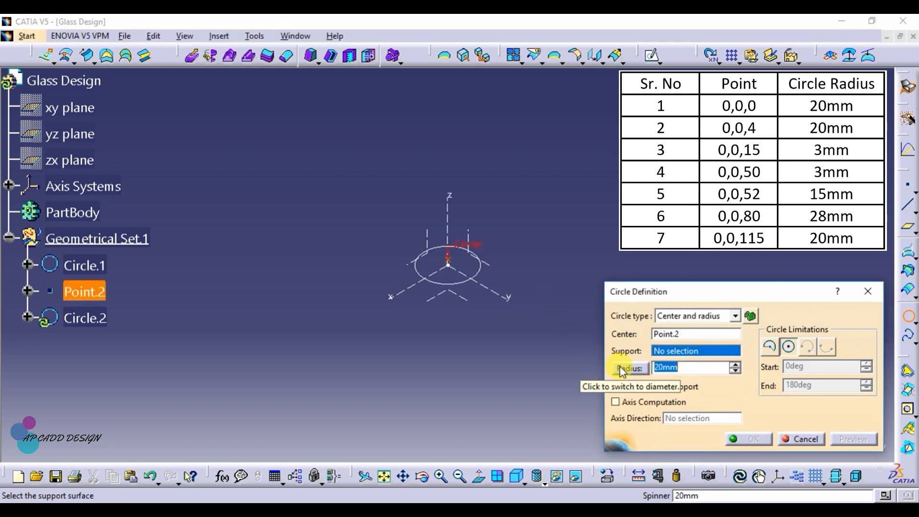
text(20)
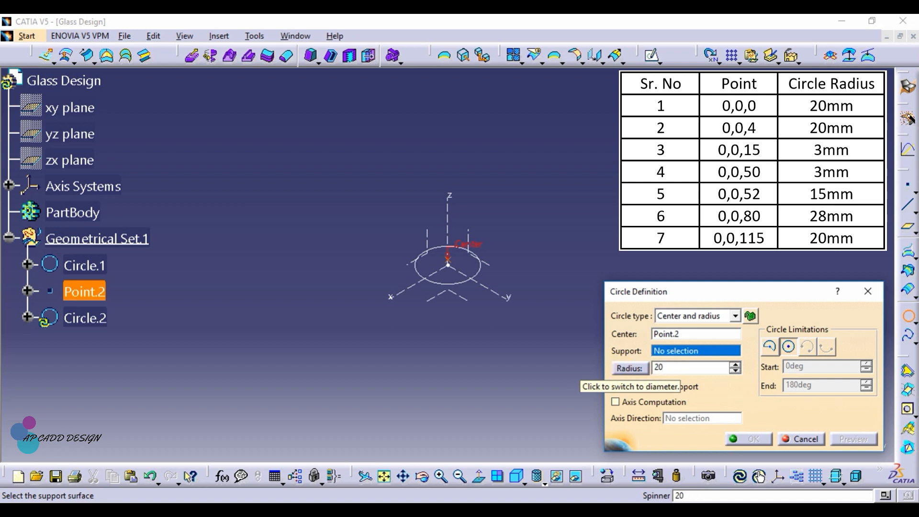
click(457, 302)
click(752, 438)
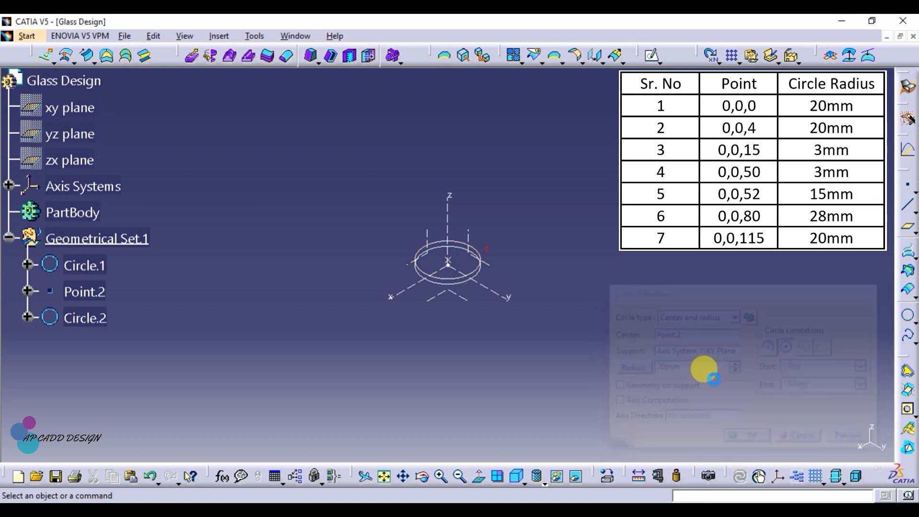
Create a coordinate point at 0, 0, 15 mm.
click(910, 182)
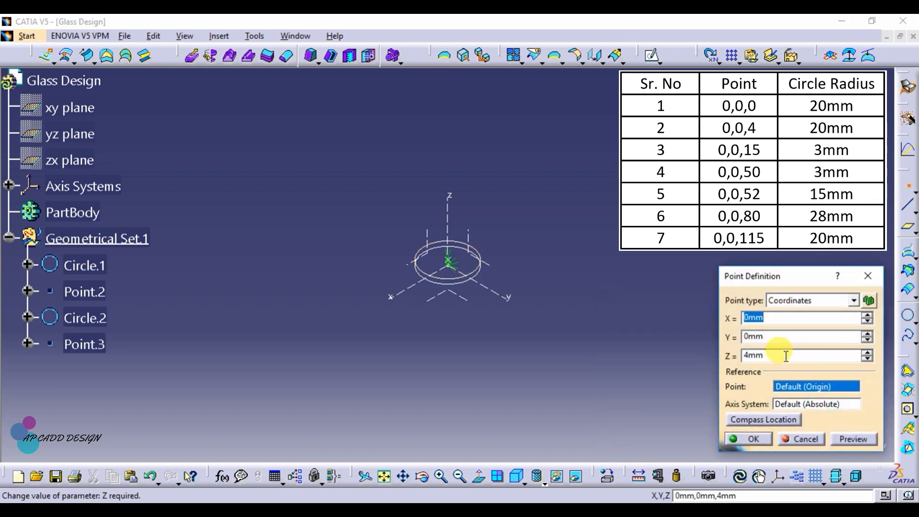
double_click(785, 356)
text(15)
key(Return)
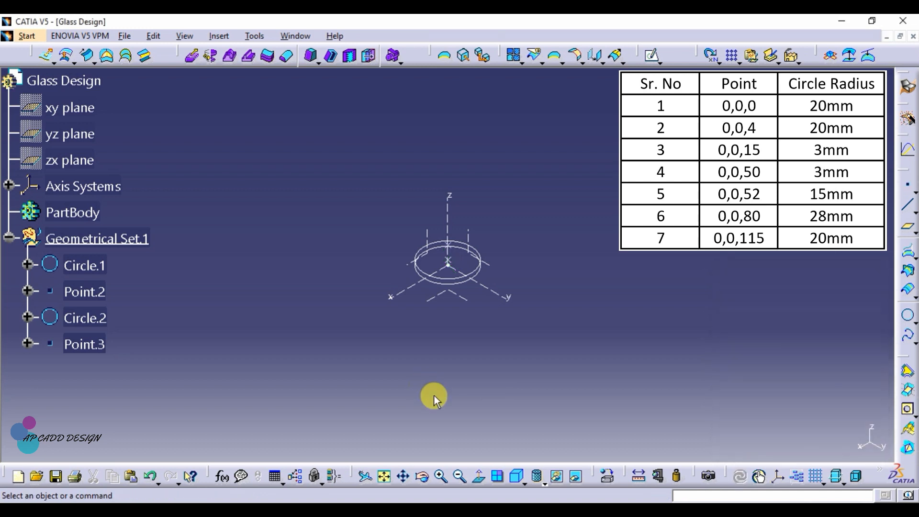
Create a full circle of 3 mm radius centered on the point at Z 15 mm, supported by the XY plane.
click(907, 316)
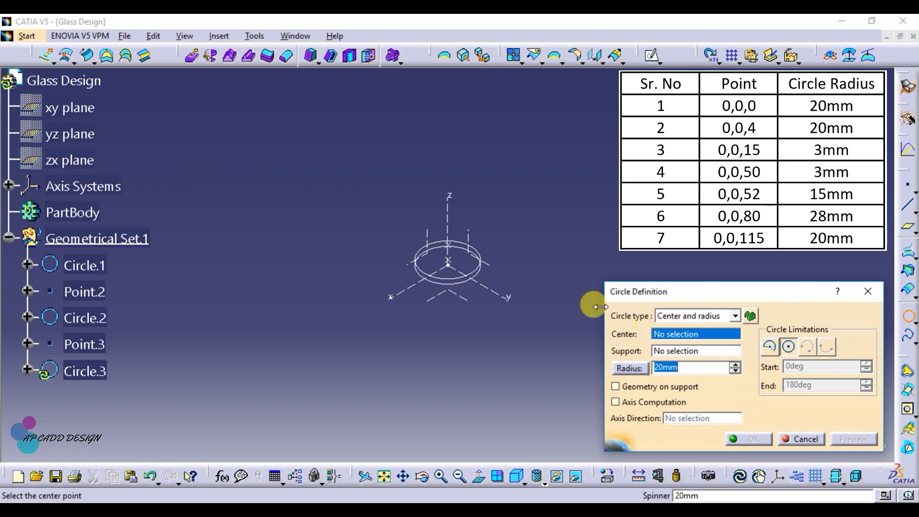
click(446, 245)
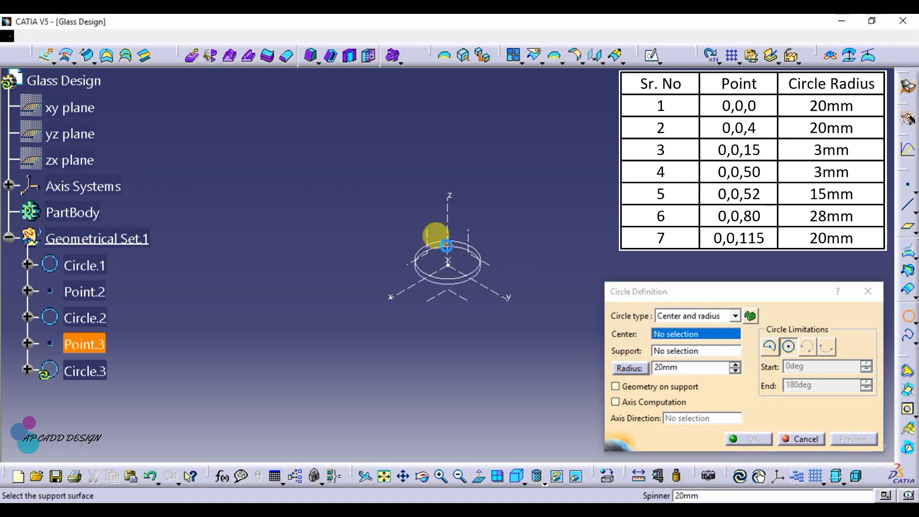
click(459, 300)
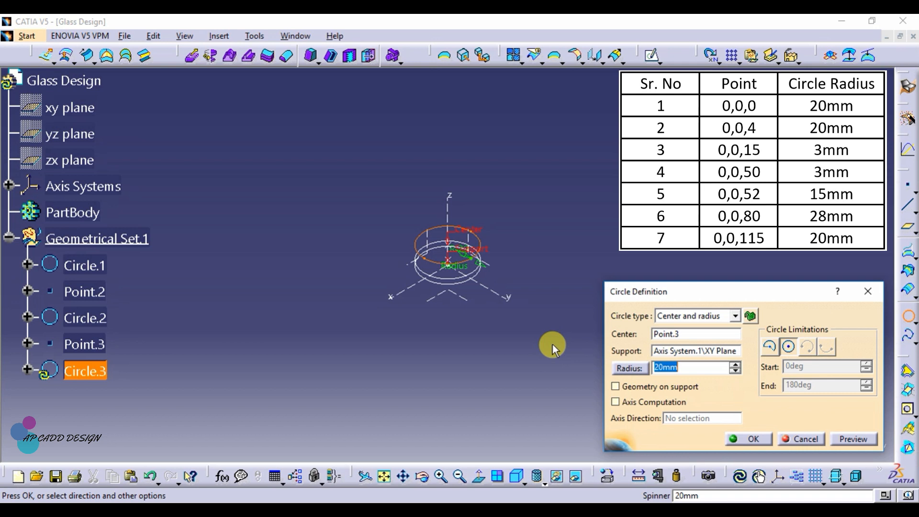
text(3)
key(Return)
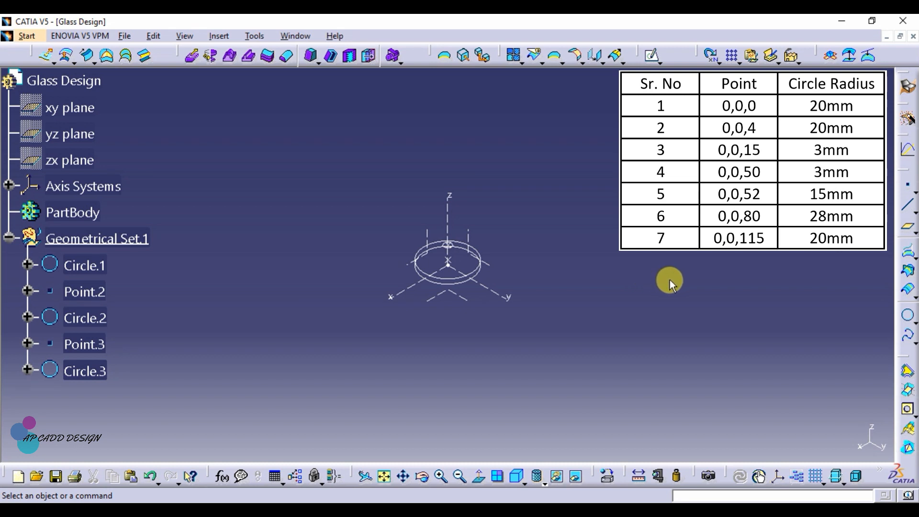
Create a coordinate point at 0, 0, 50 mm.
click(909, 186)
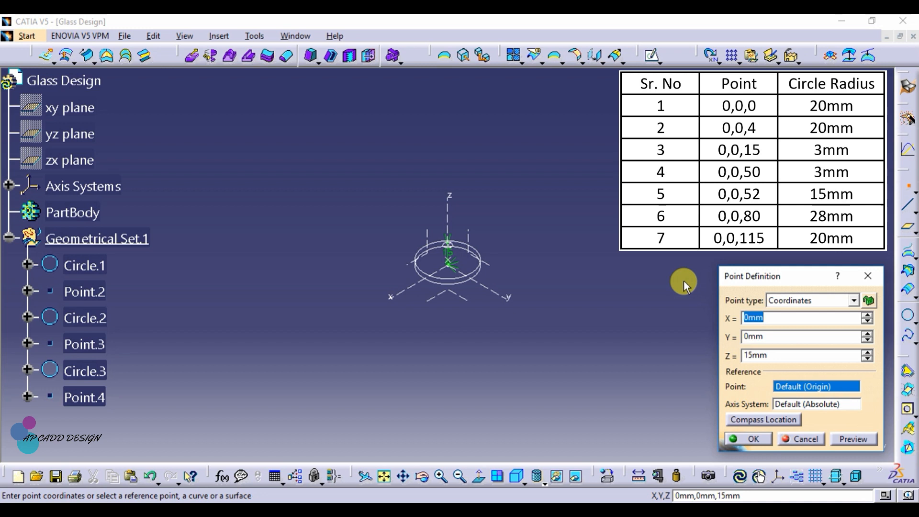
double_click(770, 356)
text(50)
key(Return)
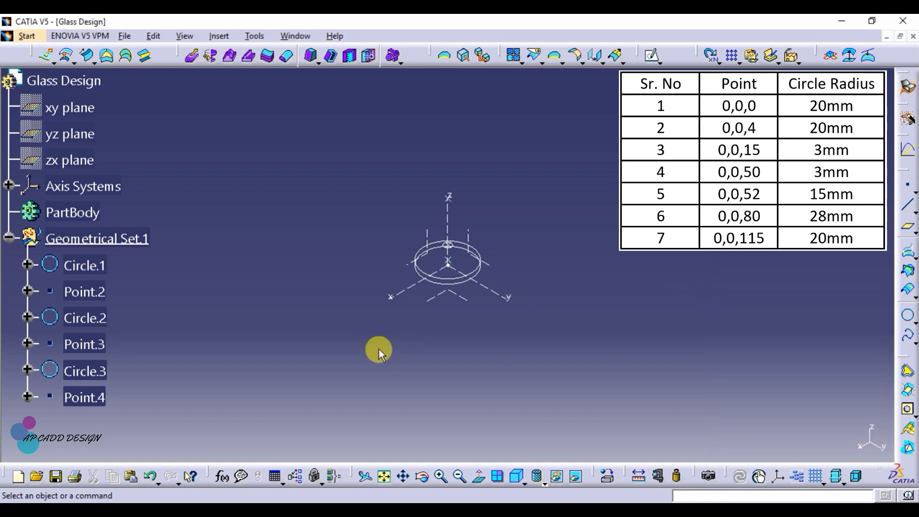
Create a full circle of 3 mm radius centered on the point at Z 50 mm, supported by the XY plane.
click(906, 314)
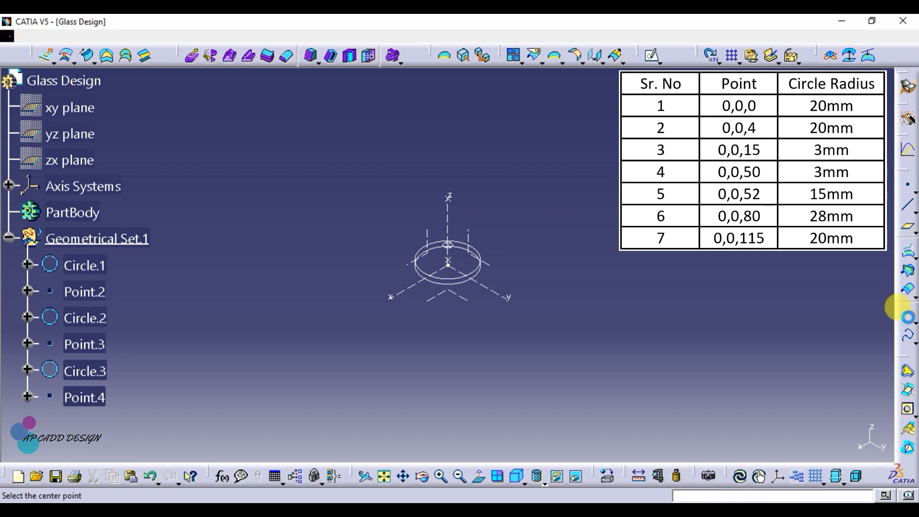
click(449, 196)
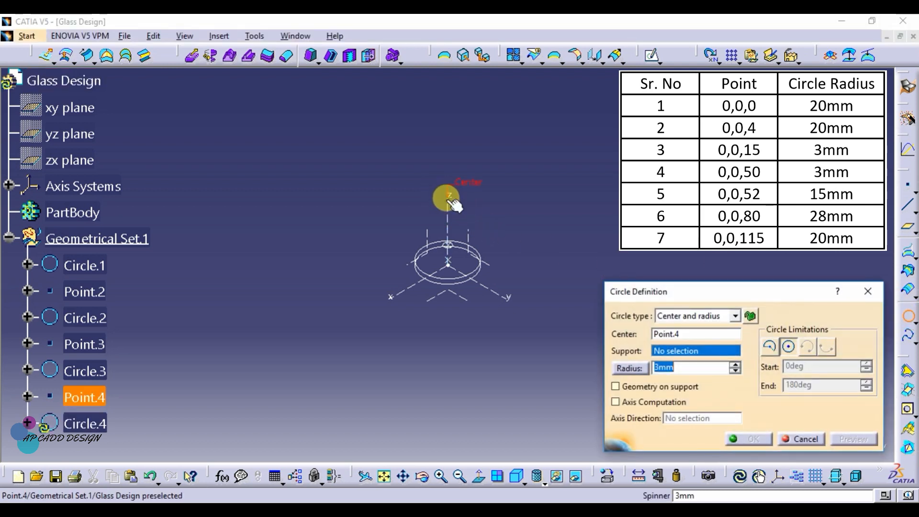
click(460, 298)
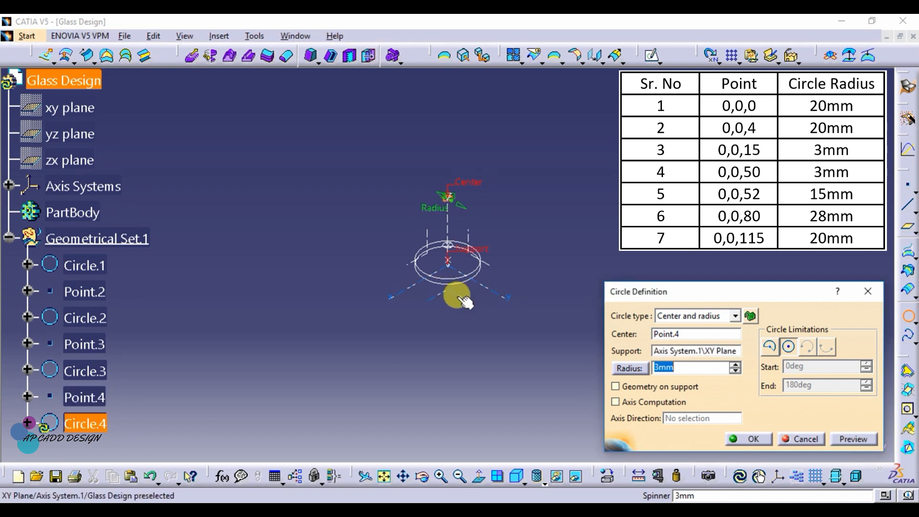
click(761, 439)
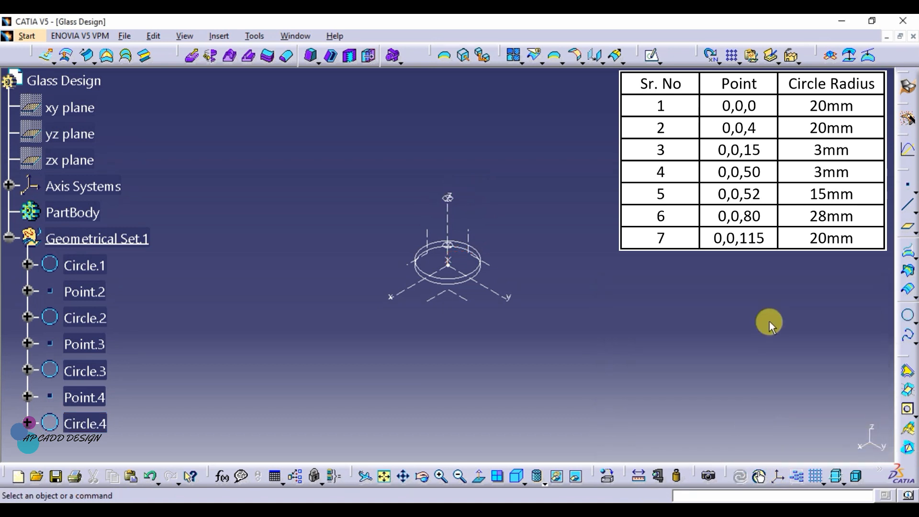
Create a coordinate point at 0, 0, 52 mm.
click(906, 192)
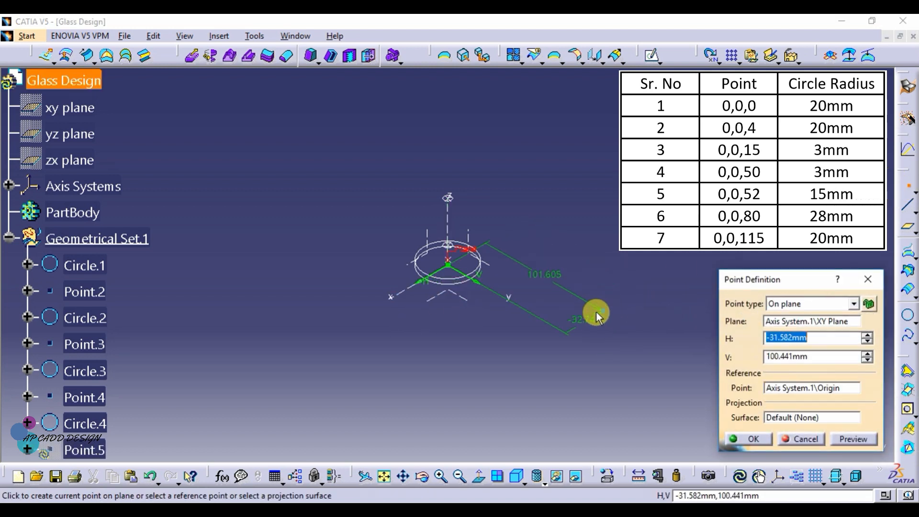
click(871, 280)
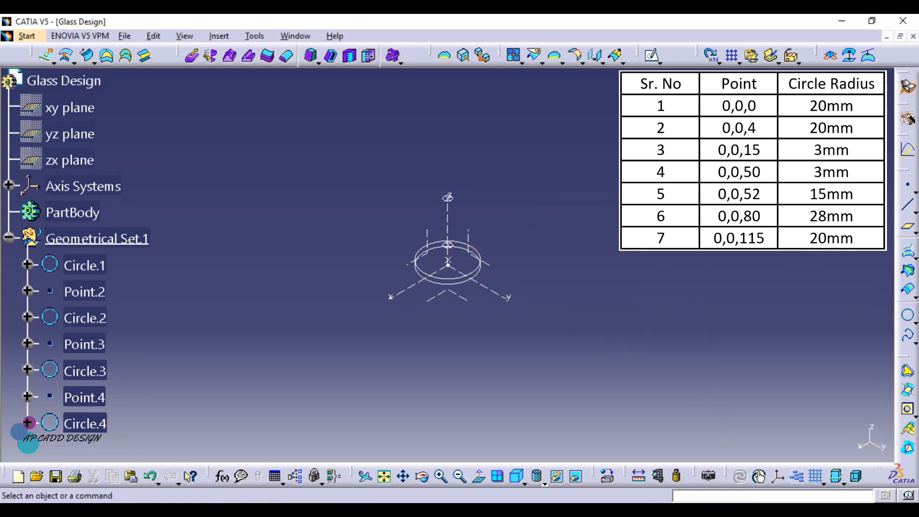
click(908, 186)
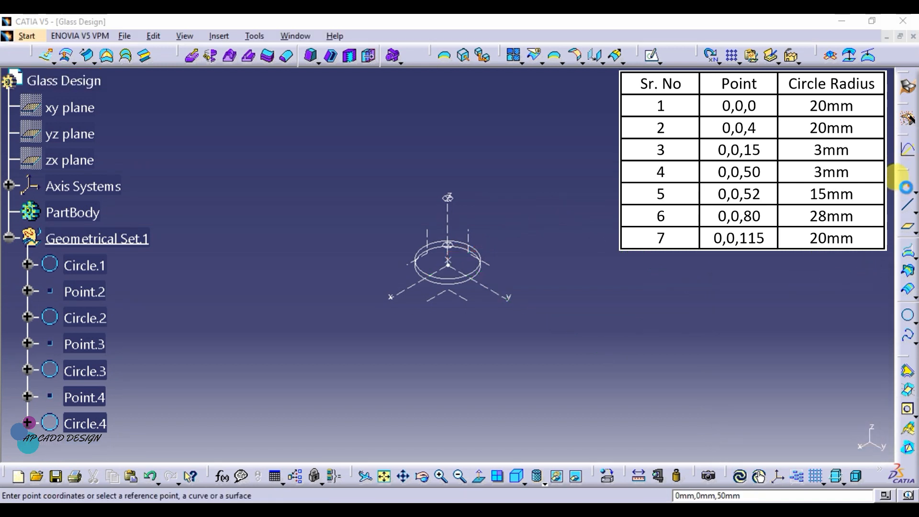
click(785, 355)
text(52)
key(Return)
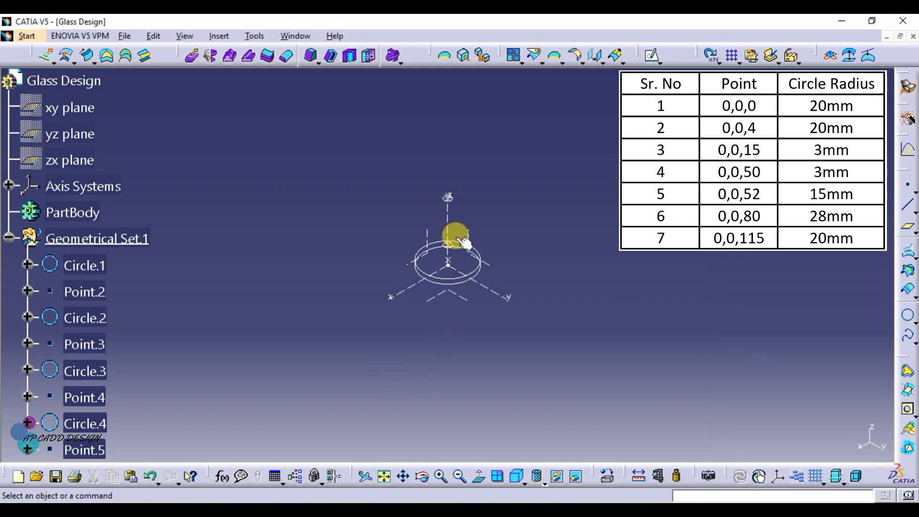
Create a full circle of 15 mm radius centered on the point at Z 52 mm, supported by the XY plane.
click(907, 315)
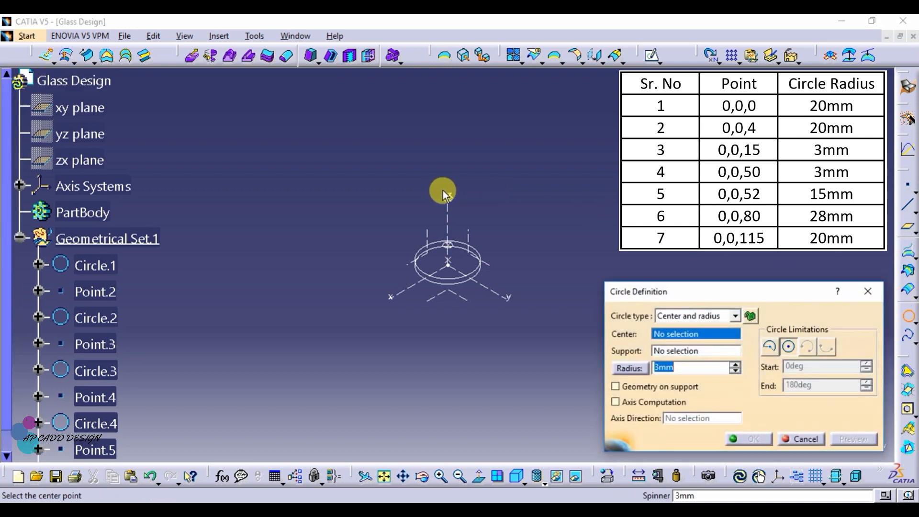
click(447, 196)
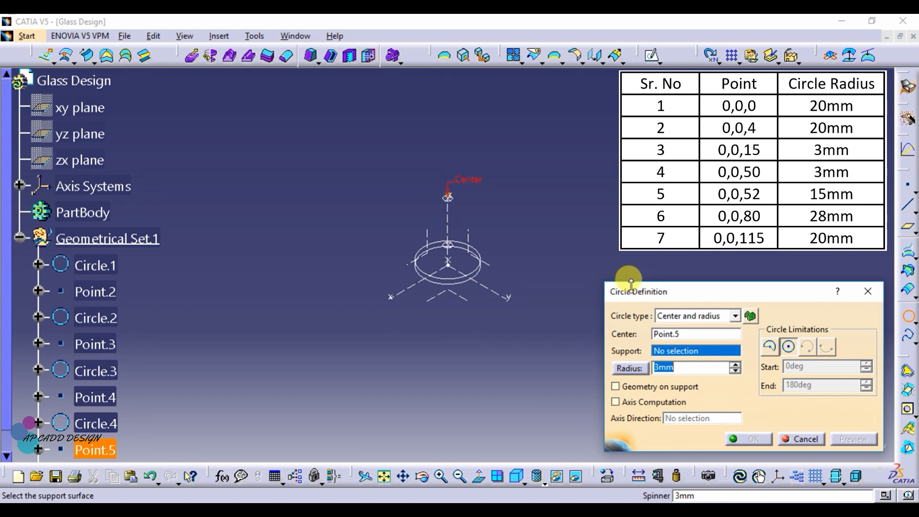
click(457, 292)
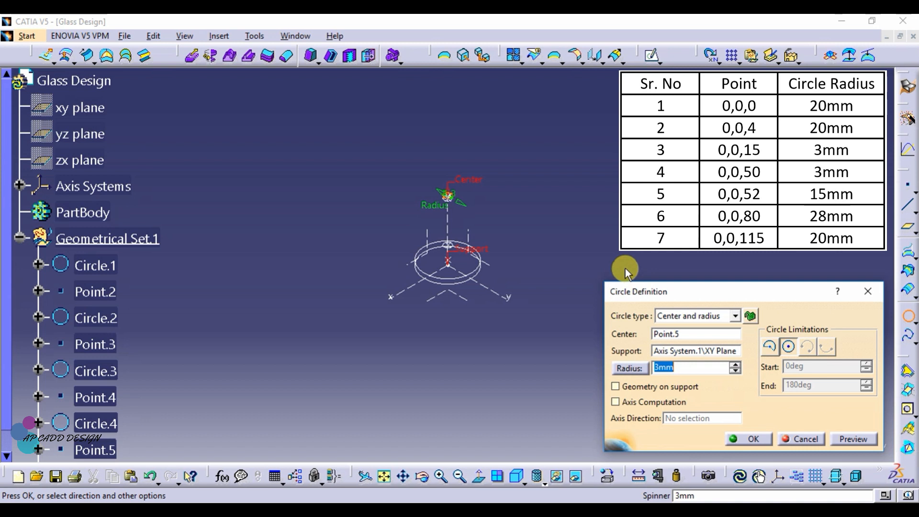
text(15)
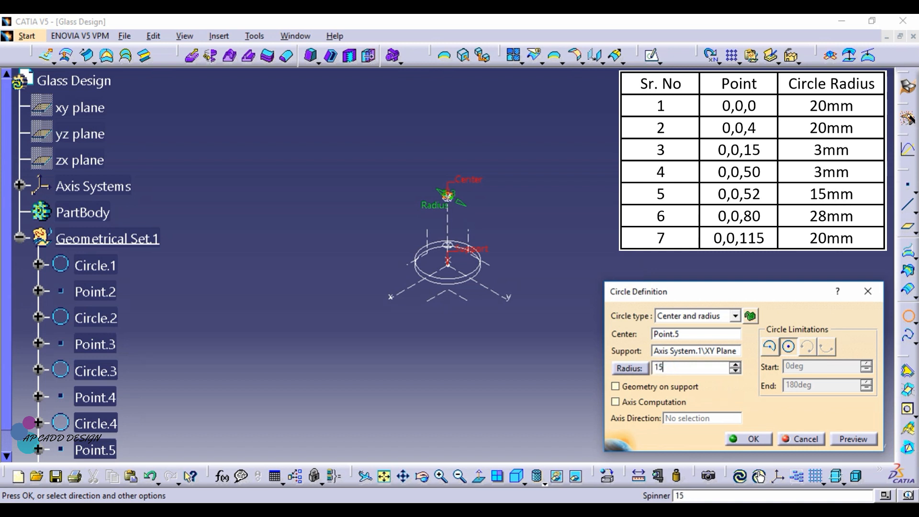
key(Return)
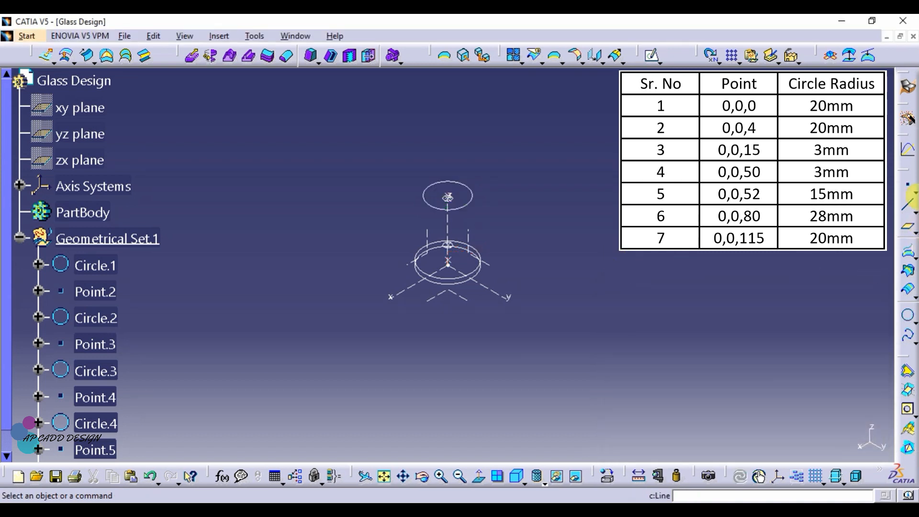
Create a coordinate point at 0, 0, 80 mm.
click(901, 189)
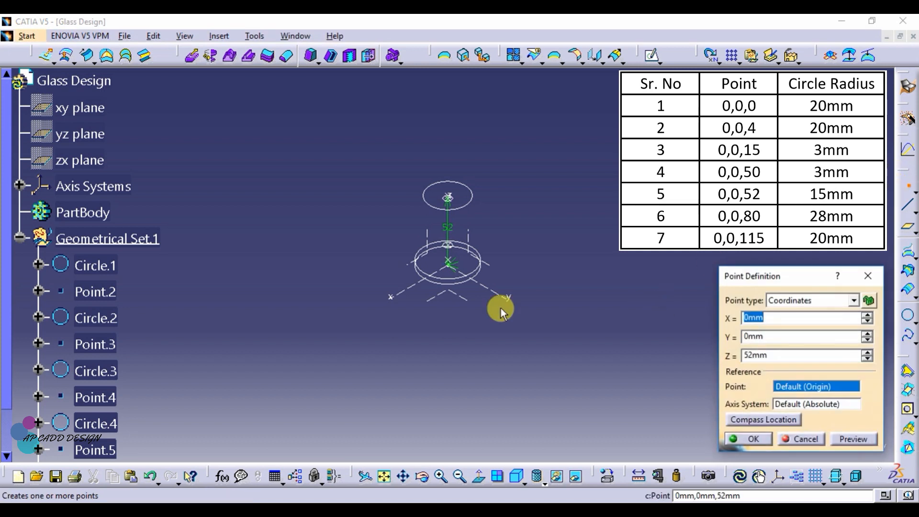
click(799, 355)
drag(799, 356, 363, 398)
text(80)
key(Return)
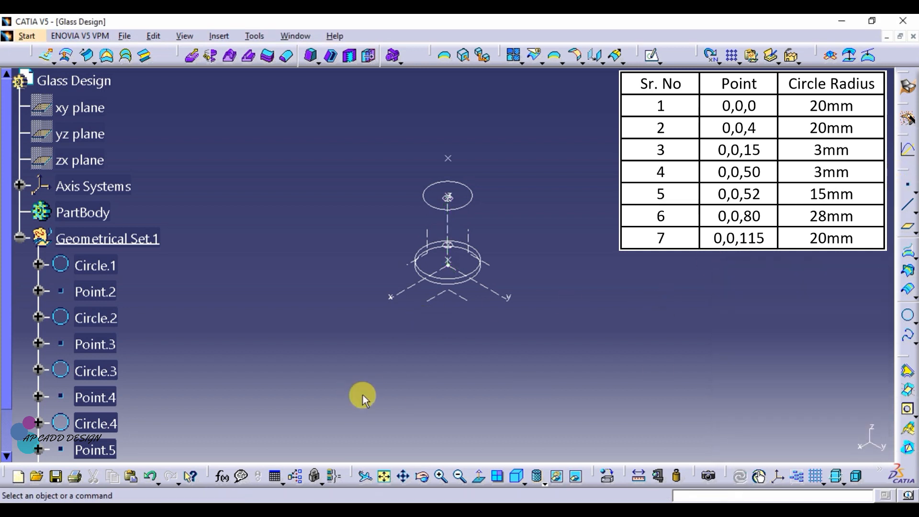
Create a full circle of 28 mm radius centered on the point at Z 80 mm, supported by the XY plane.
click(908, 315)
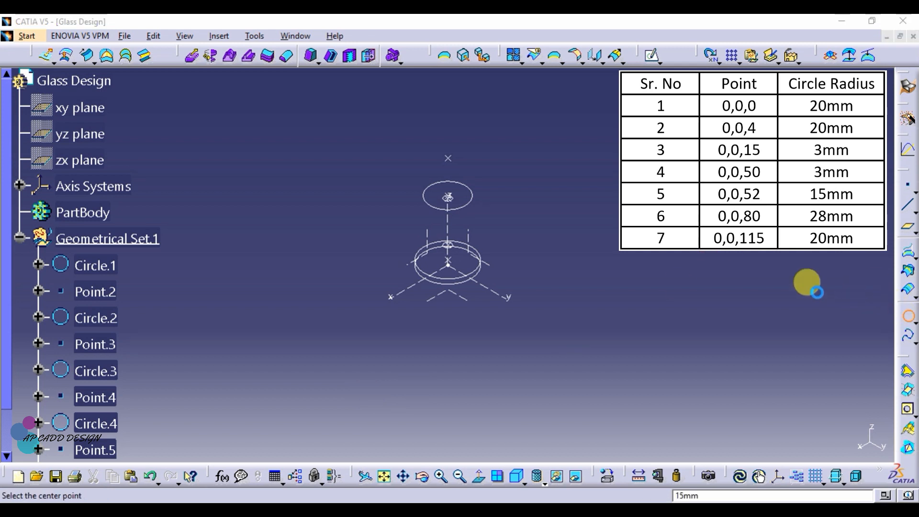
click(448, 158)
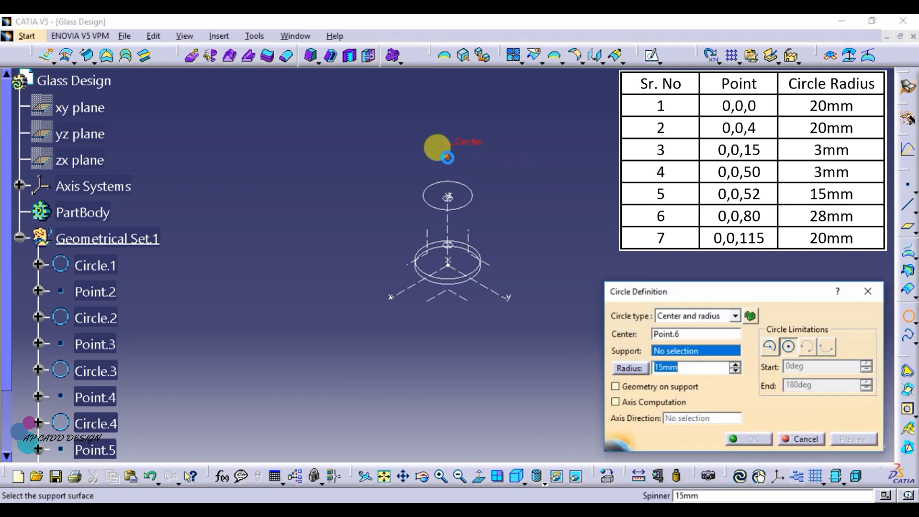
click(458, 297)
text(28)
key(Return)
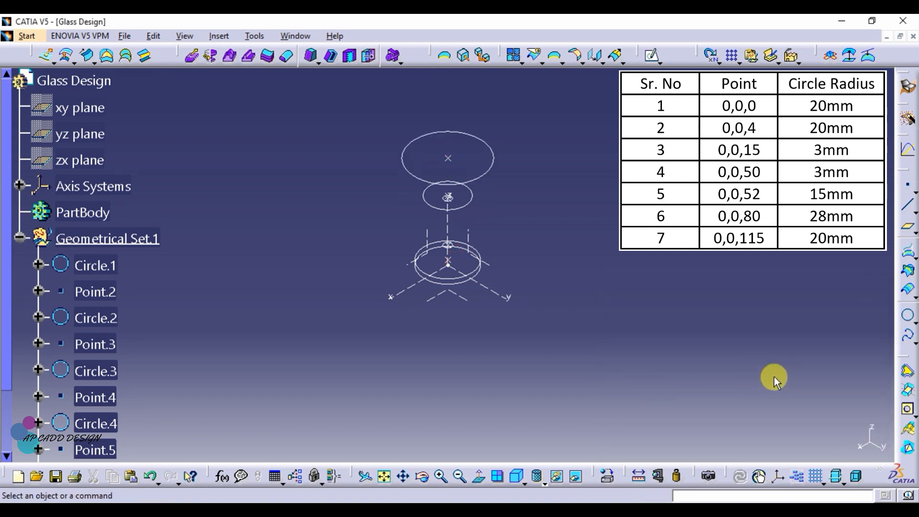
Create a coordinate point at 0, 0, 115 mm.
click(909, 192)
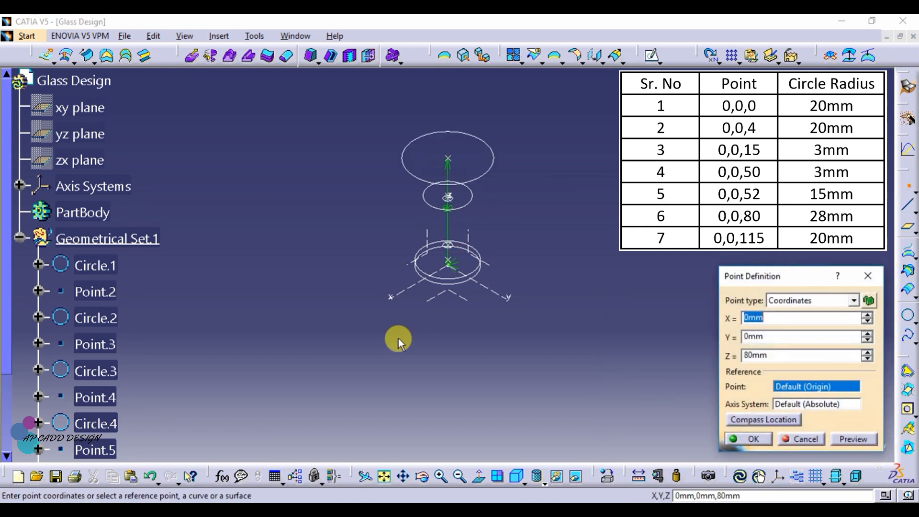
key(Tab)
key(Tab)
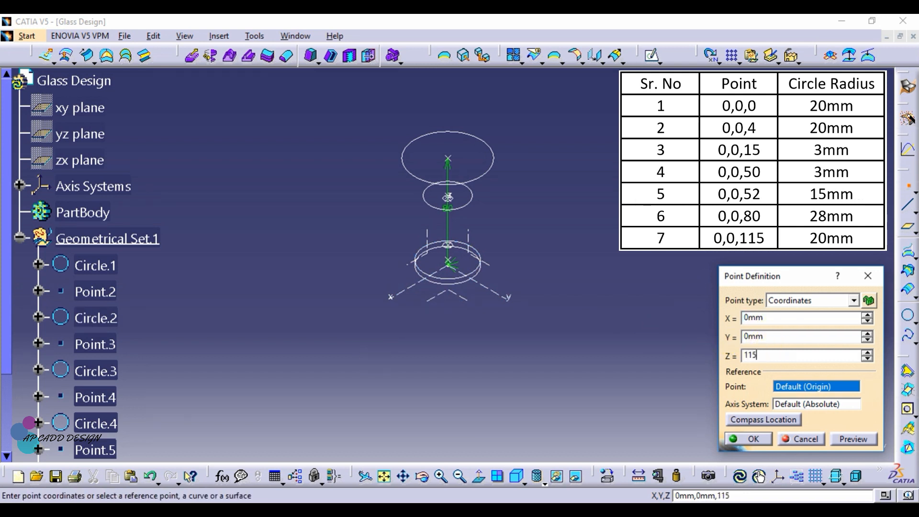
key(Return)
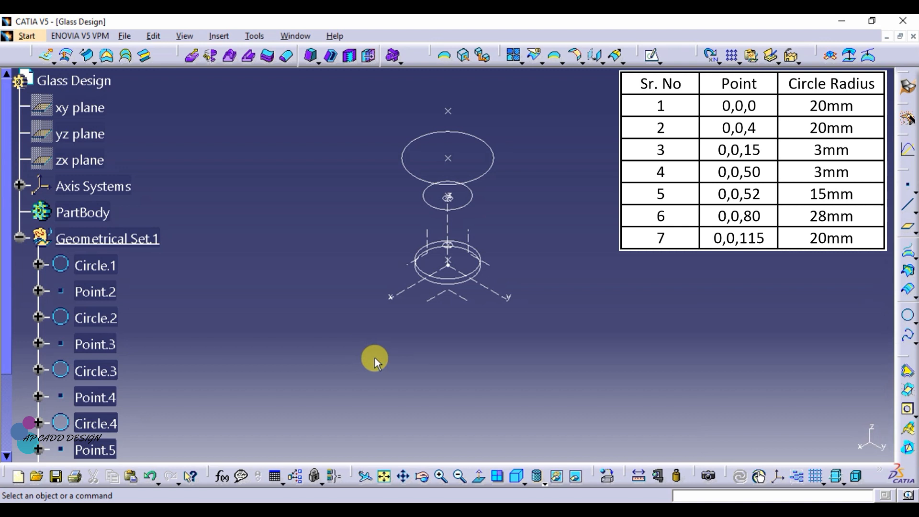
Create a full circle of 20 mm radius centered on the point at Z 115 mm, supported by the XY plane.
click(908, 317)
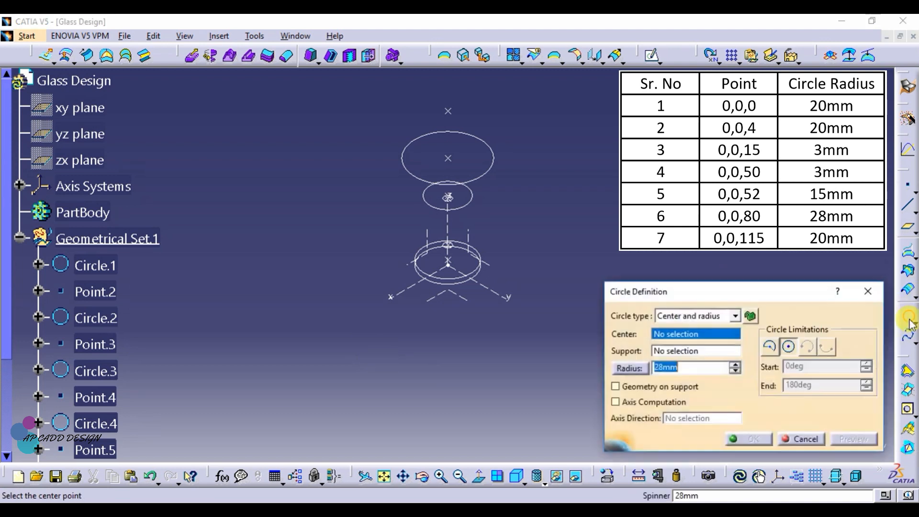
text(20)
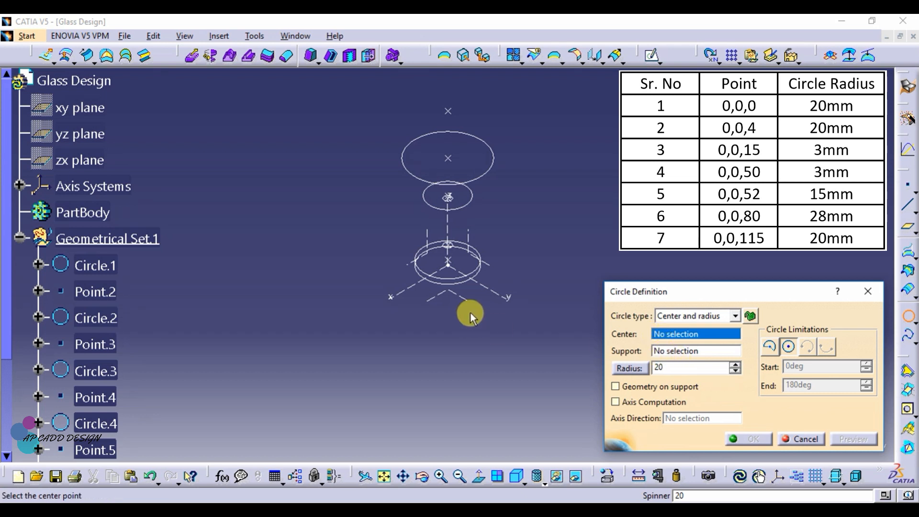
click(447, 115)
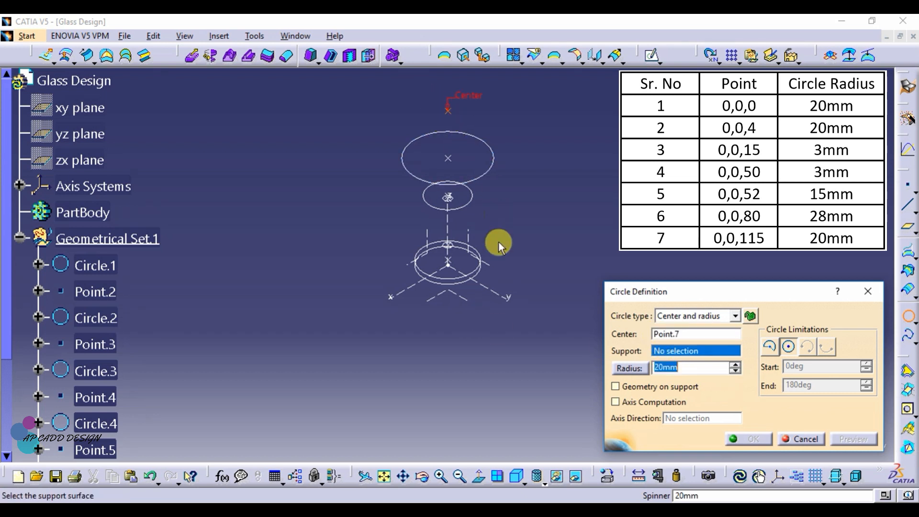
click(462, 301)
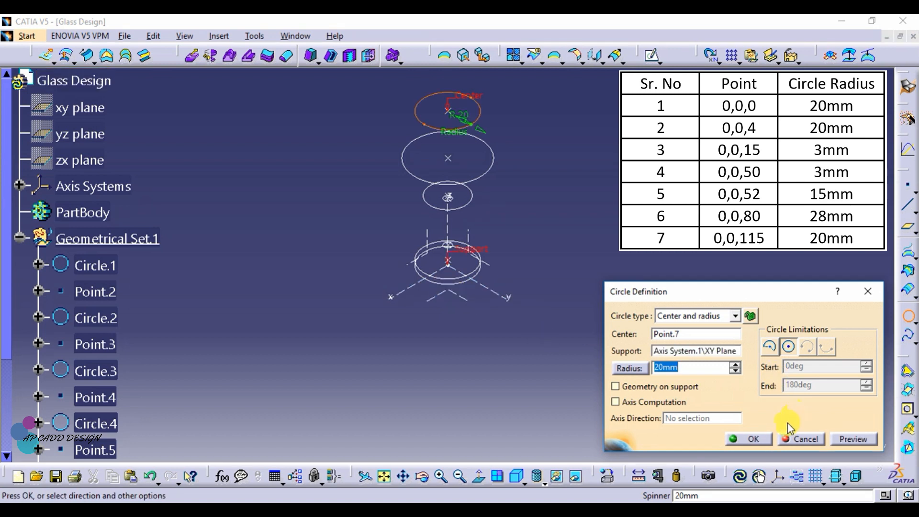
click(749, 438)
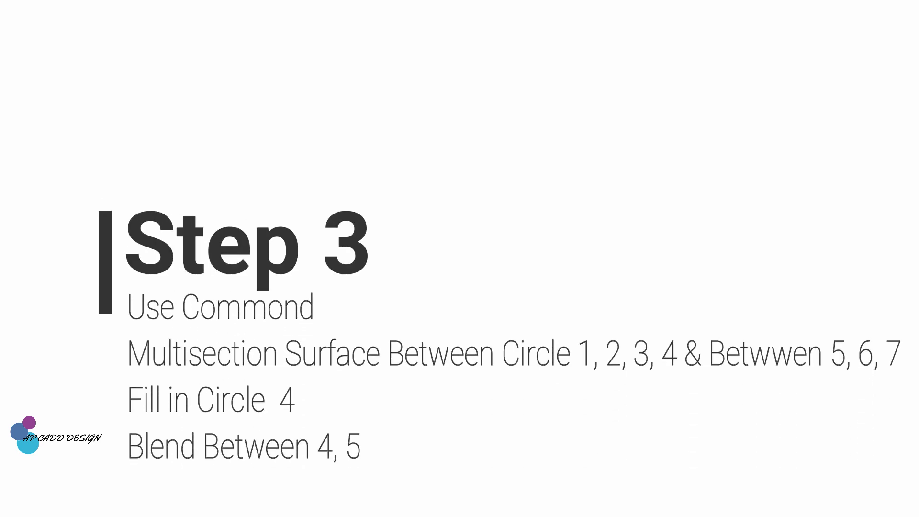
Create a Fill surface inside Circle.4, the 3 mm circle at the upper end of the stem.
click(101, 425)
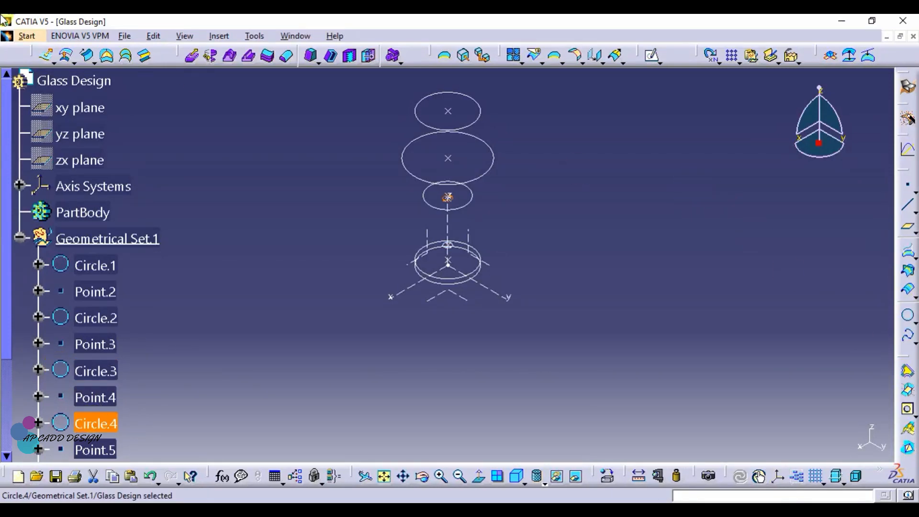
click(110, 60)
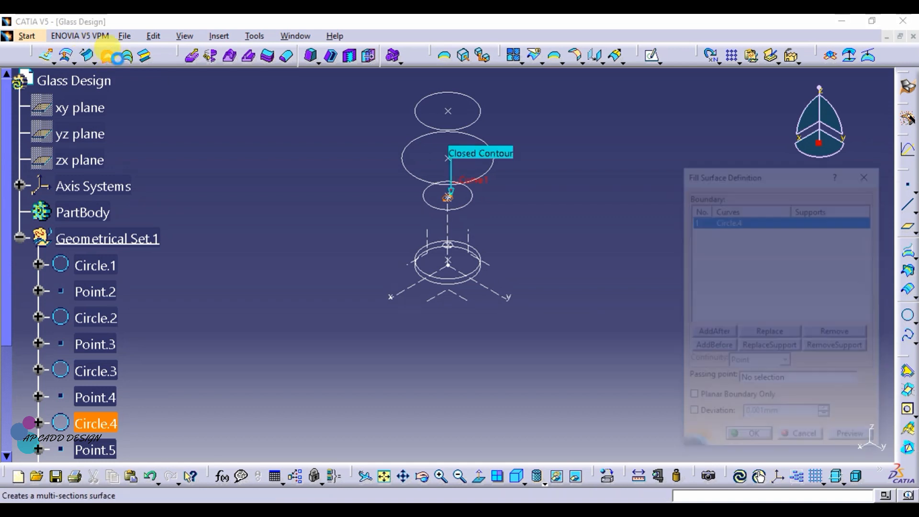
click(746, 438)
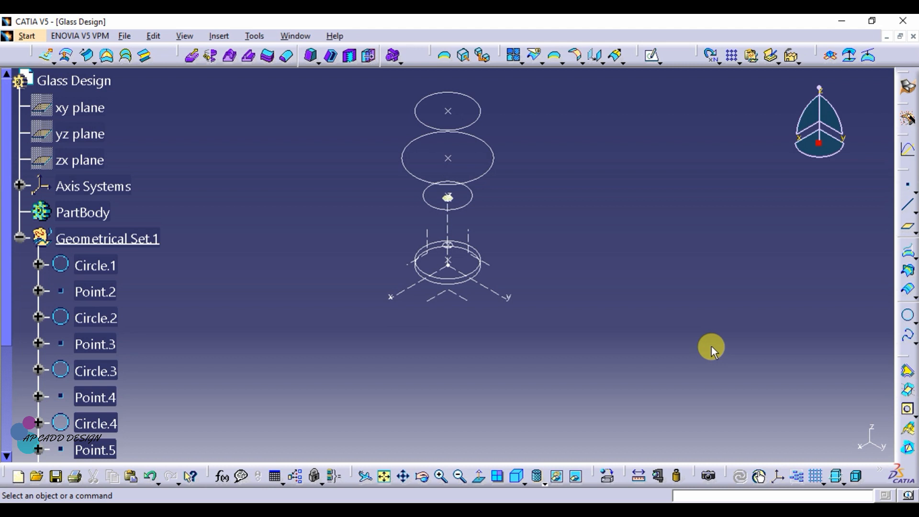
Create a Blend surface with Circle.4 as the first curve and Circle.5 as the second curve.
click(149, 53)
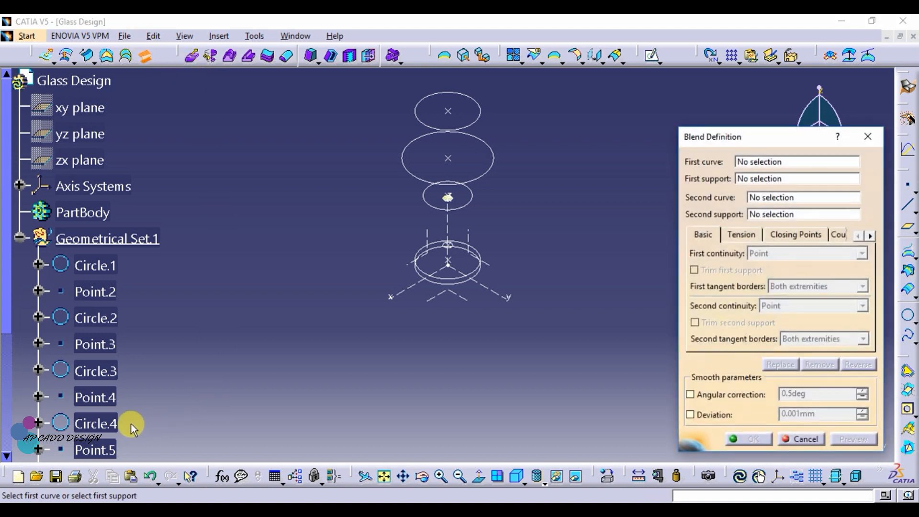
click(94, 422)
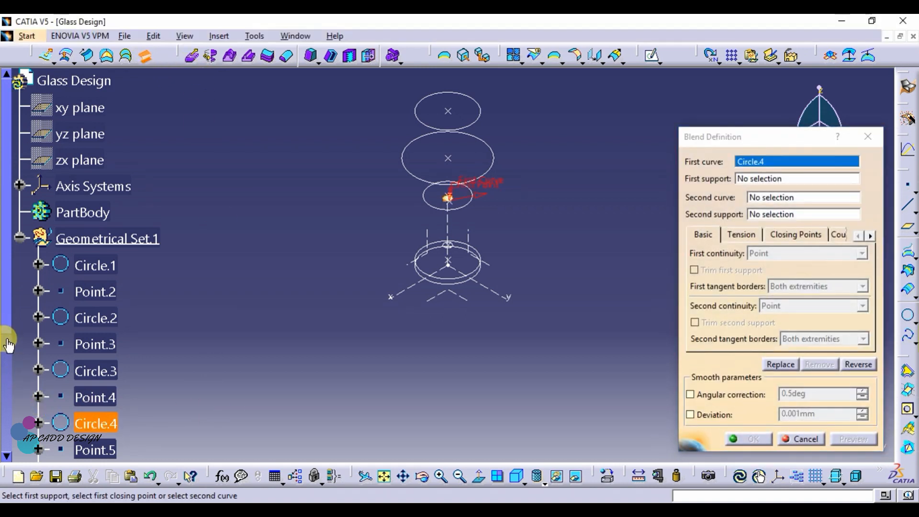
scroll(6, 313, down, 2)
click(94, 414)
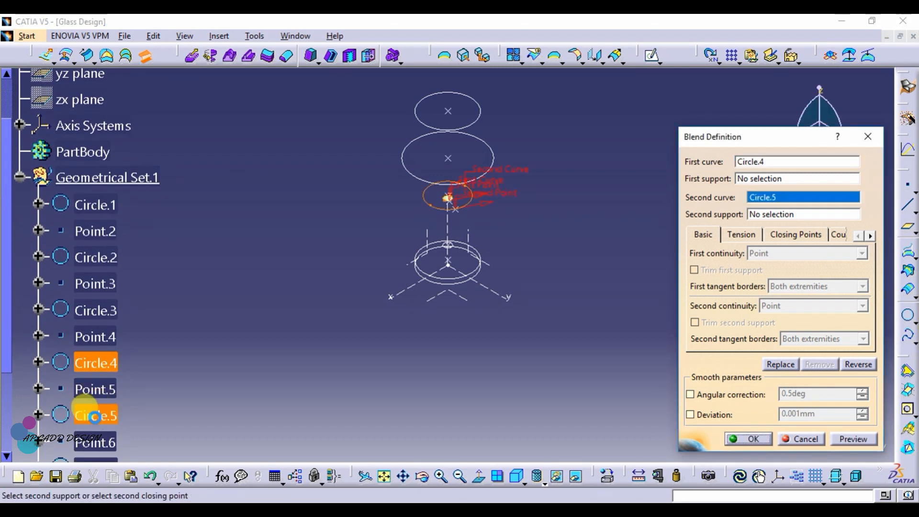
click(746, 438)
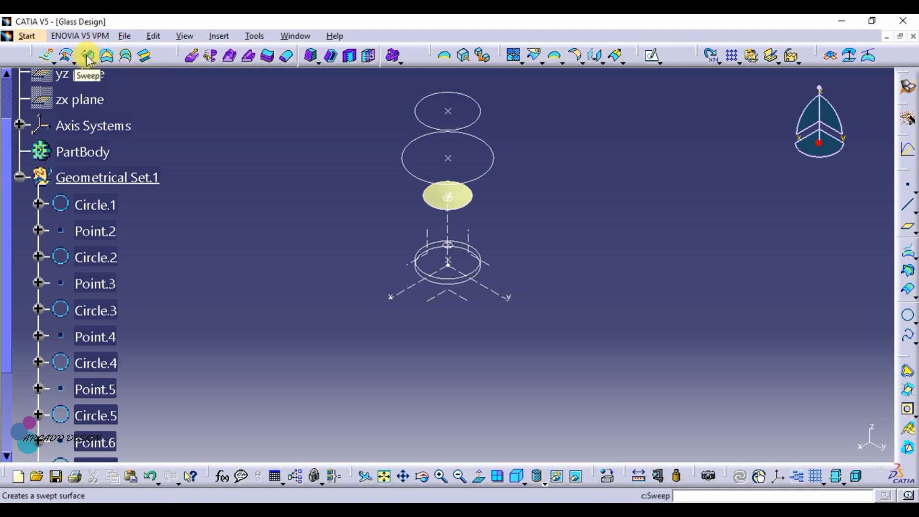
Create a multi-sections surface through Circle.1, Circle.2, Circle.3 and Circle.4 to form the glass's base and stem.
click(126, 57)
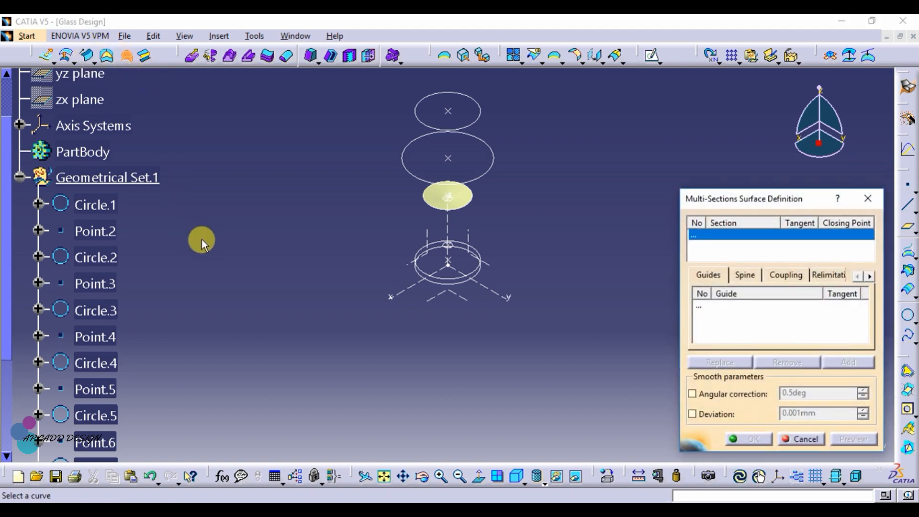
click(95, 205)
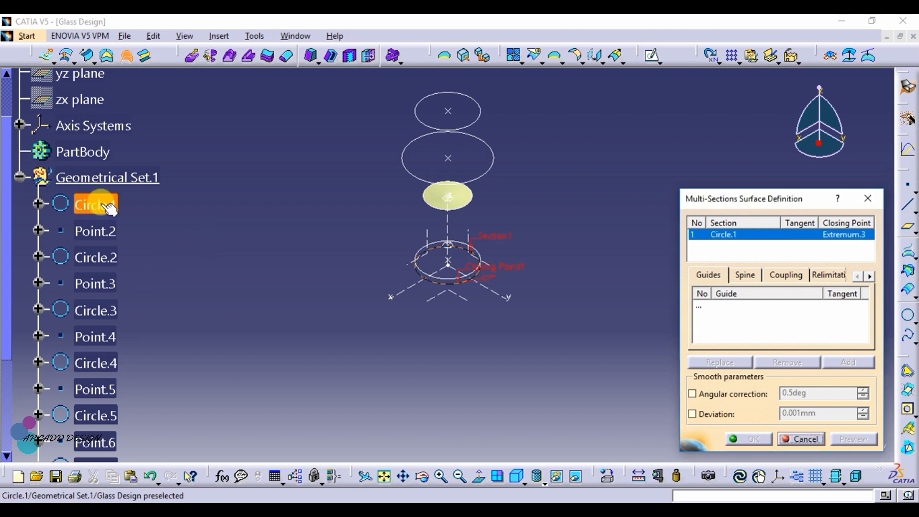
click(97, 265)
click(102, 311)
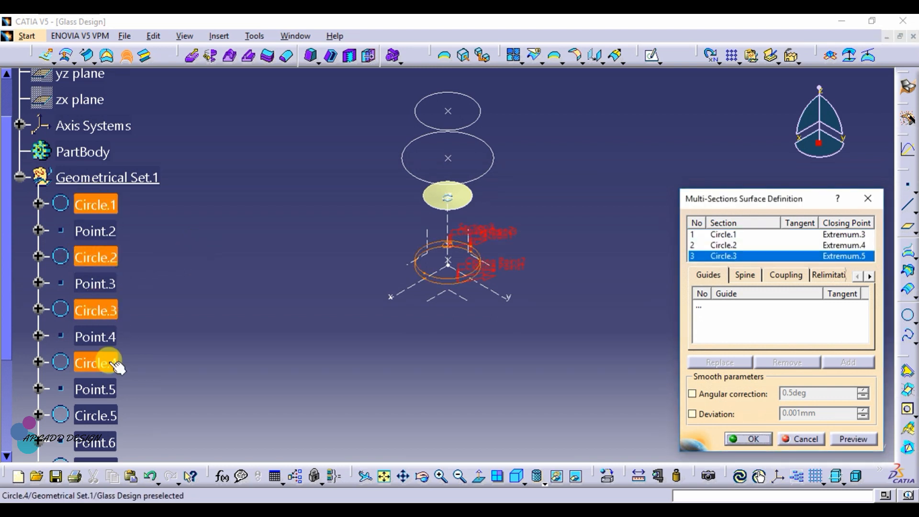
click(107, 364)
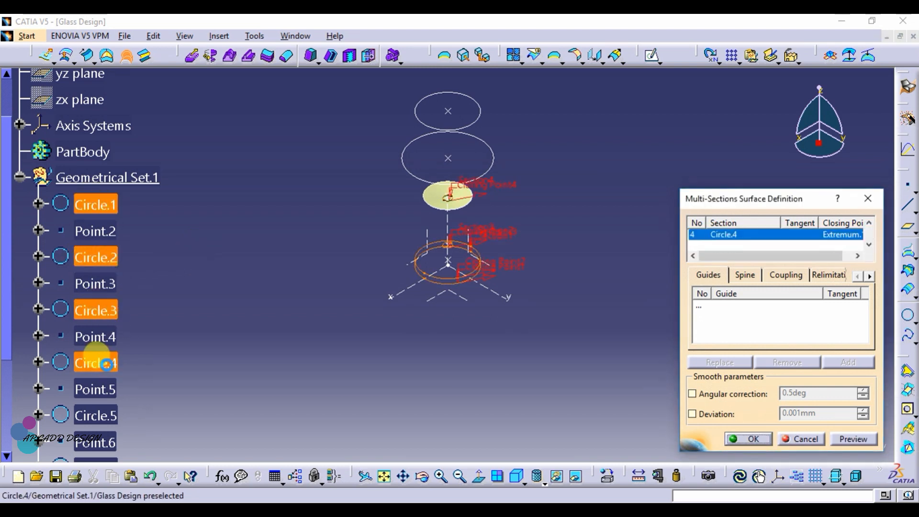
click(851, 443)
click(753, 439)
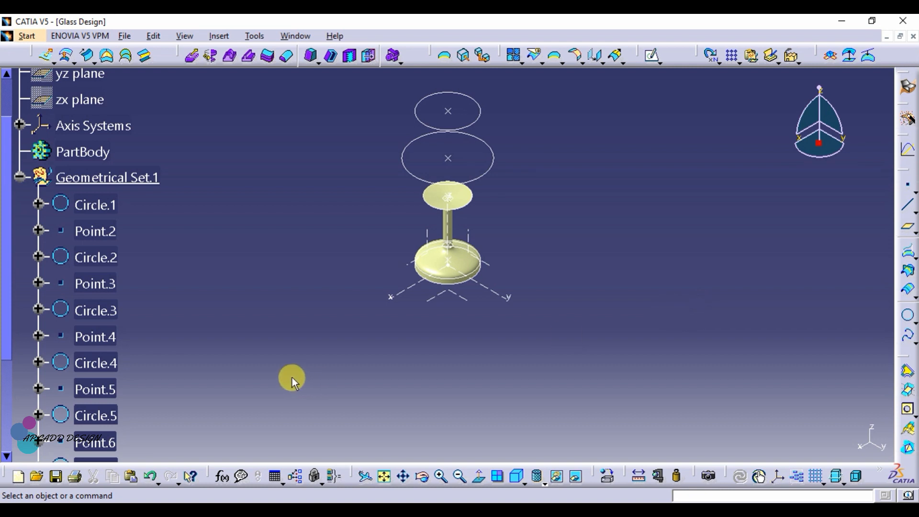
scroll(292, 377, down, 5)
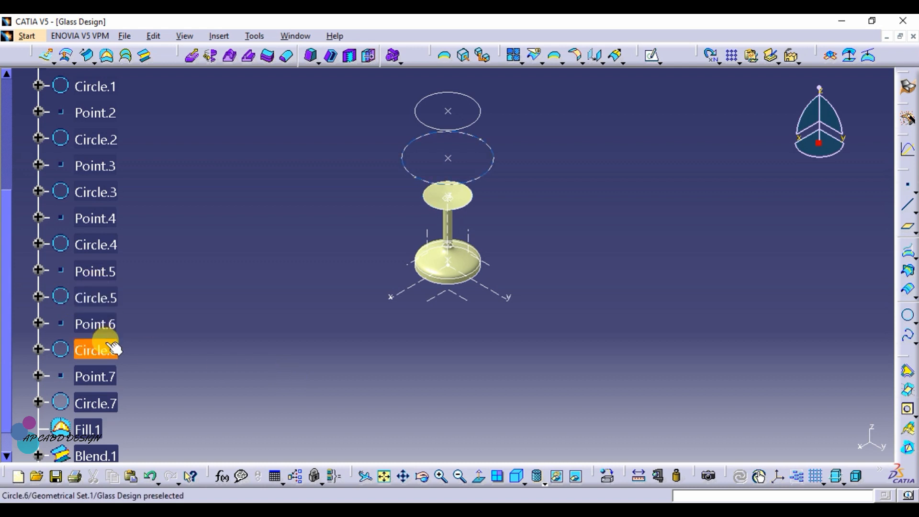
Create a multi-sections surface through Circle.5, Circle.6 and Circle.7 to form the glass's bowl.
click(127, 57)
click(107, 306)
click(107, 358)
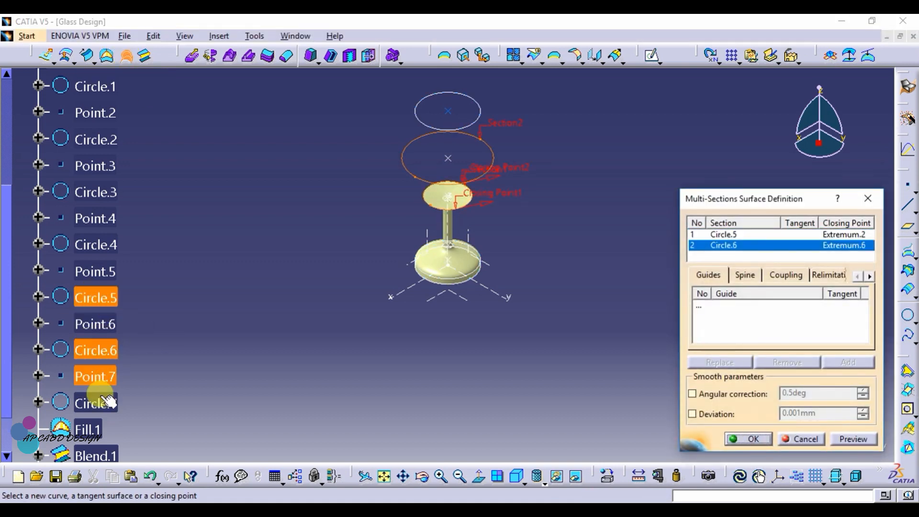
click(106, 413)
click(852, 438)
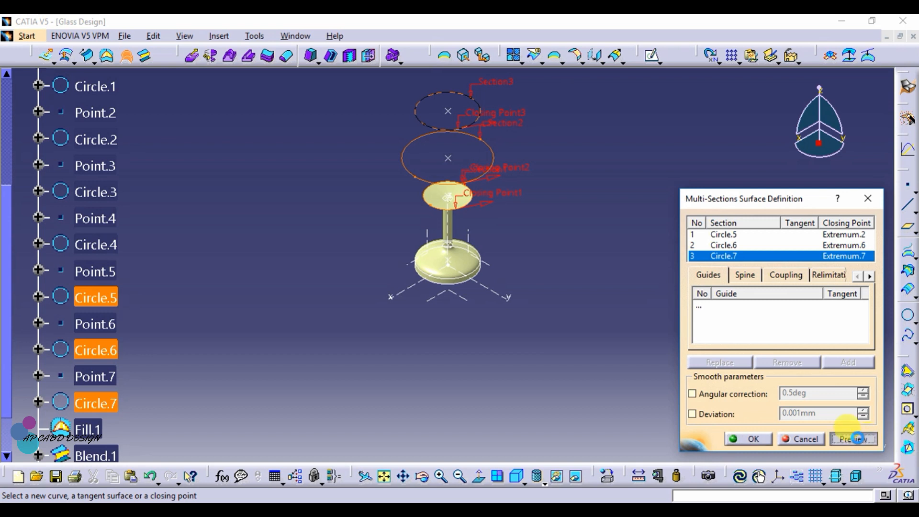
click(764, 441)
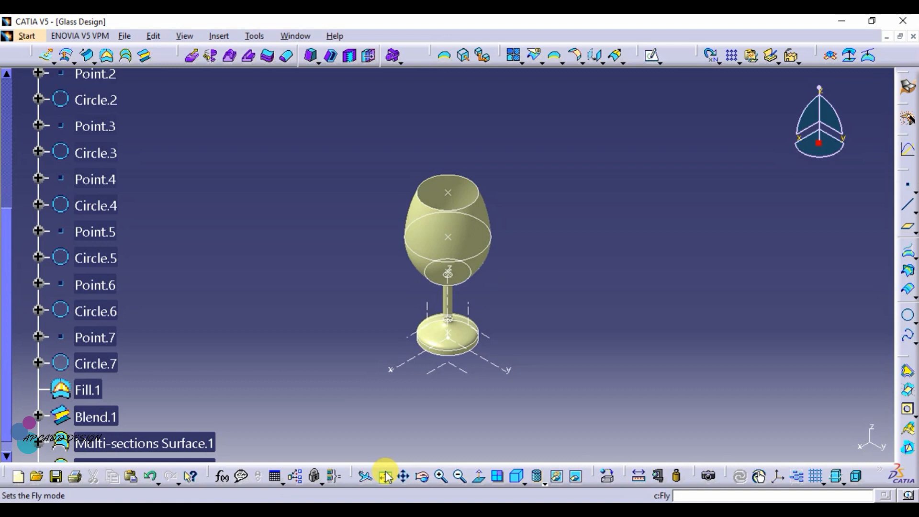
Join Blend.1, Multi-sections Surface.1 and Multi-sections Surface.2 into one surface with a 0.001 mm merging distance.
click(385, 476)
scroll(180, 357, down, 1)
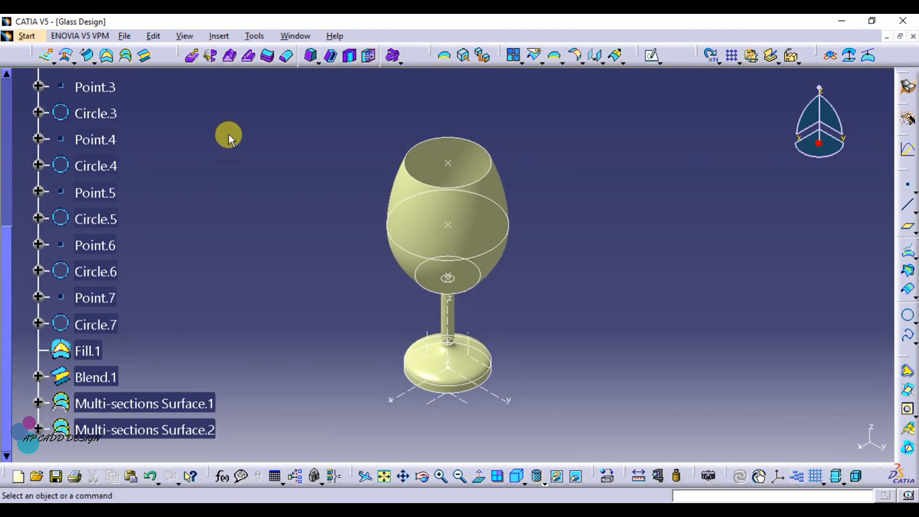
click(513, 55)
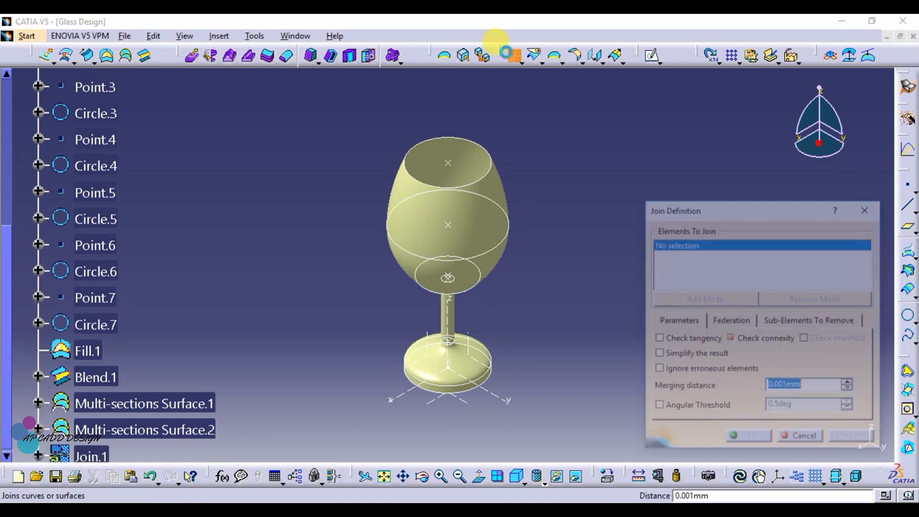
click(117, 376)
click(128, 403)
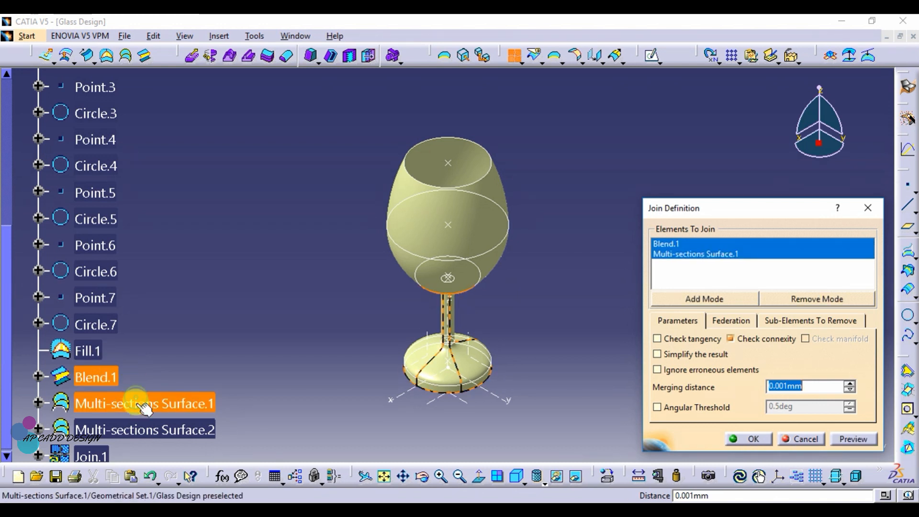
click(144, 431)
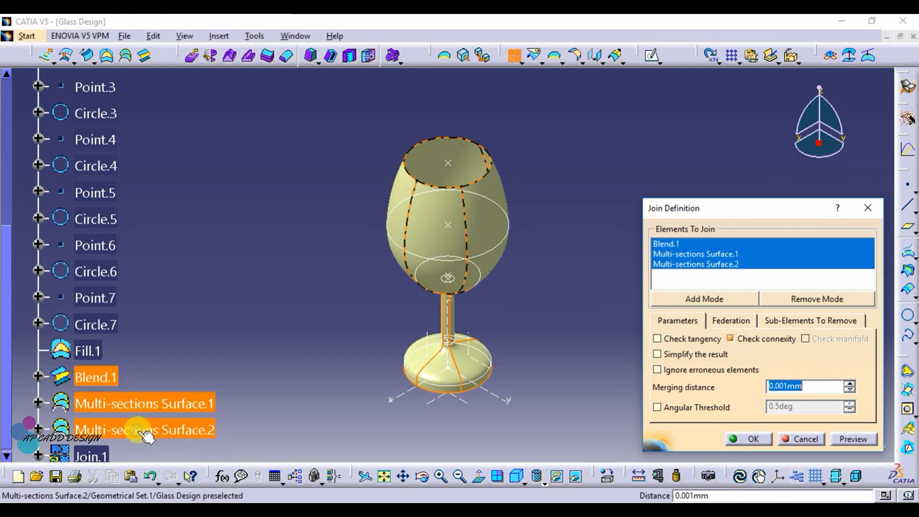
click(758, 439)
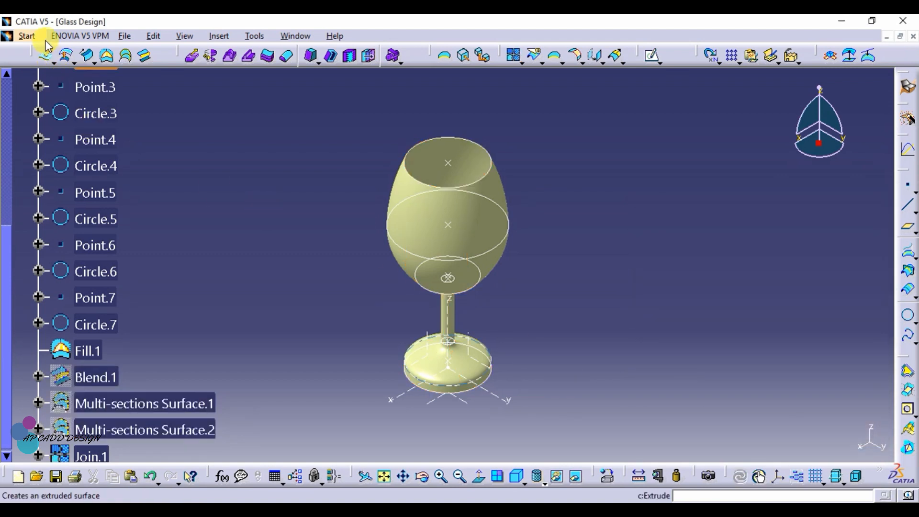
Switch to the Part Design workbench and thicken Join.1 outward with a 1 mm first offset and 0 mm second offset.
click(27, 36)
mouse_move(177, 68)
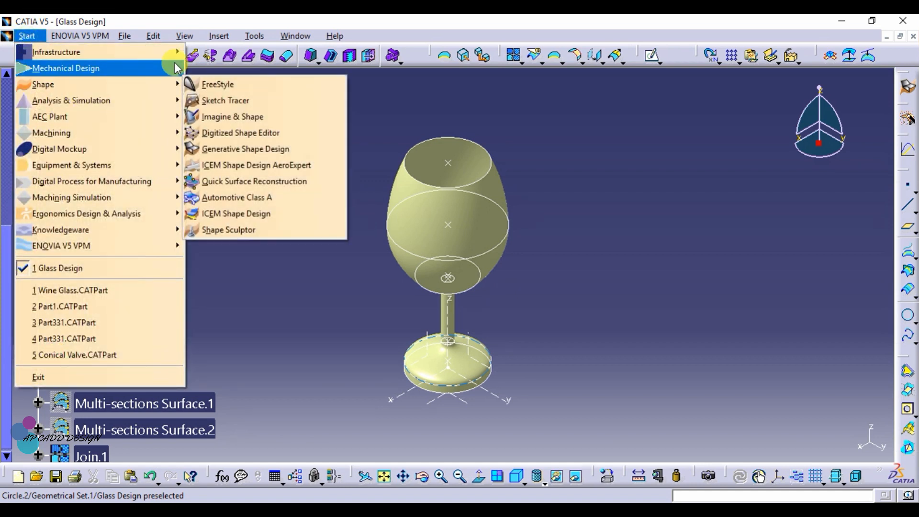
click(222, 68)
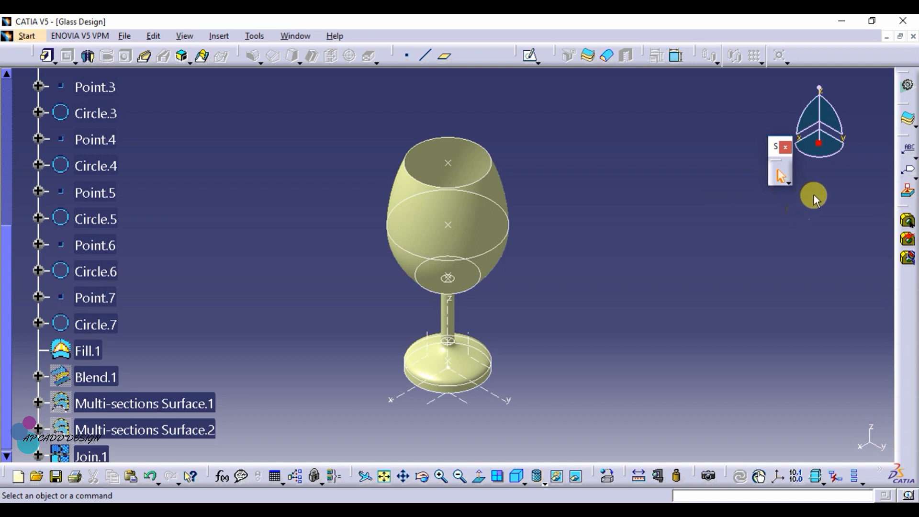
click(909, 123)
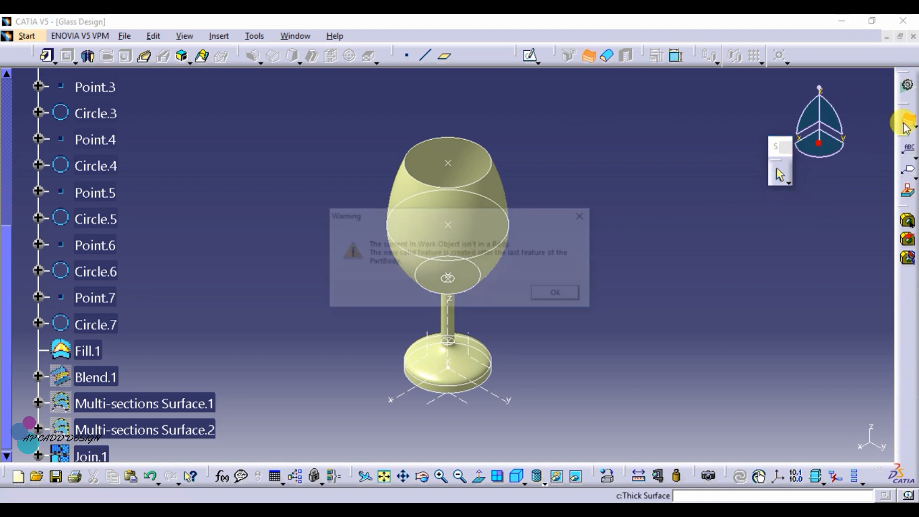
click(552, 296)
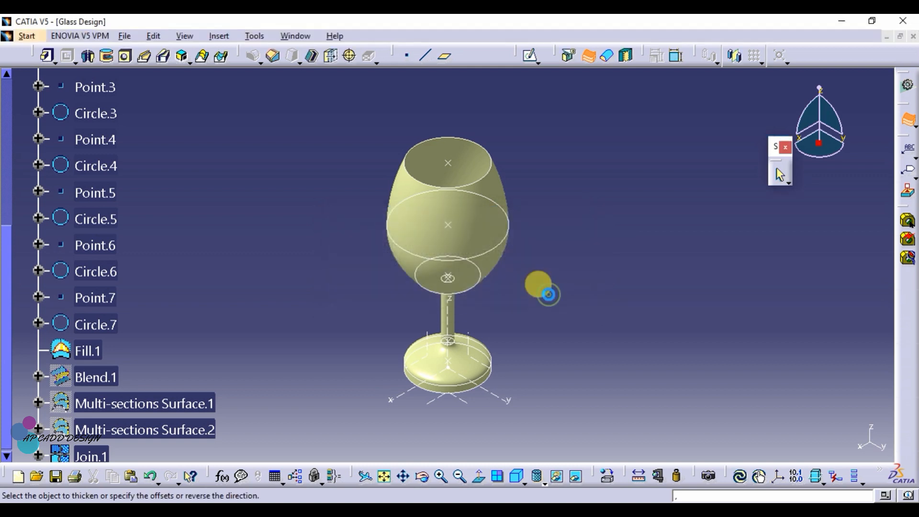
scroll(150, 339, down, 1)
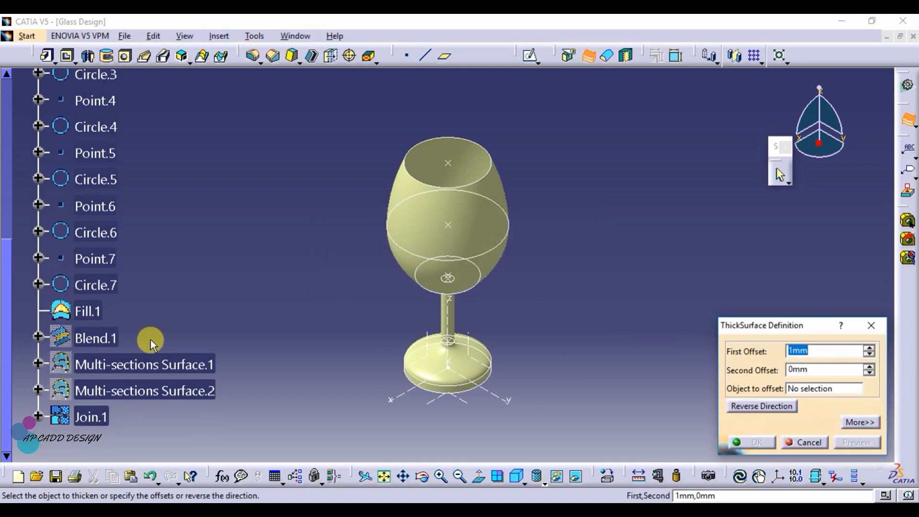
click(91, 417)
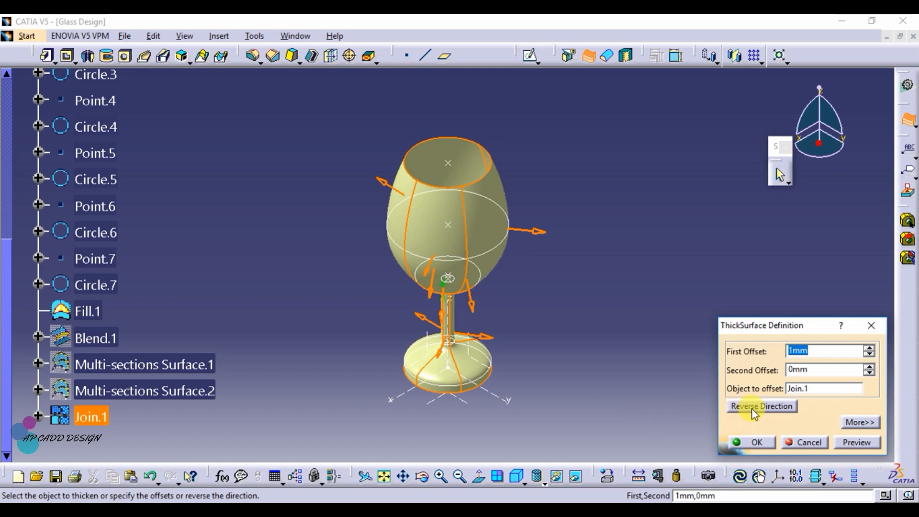
click(758, 442)
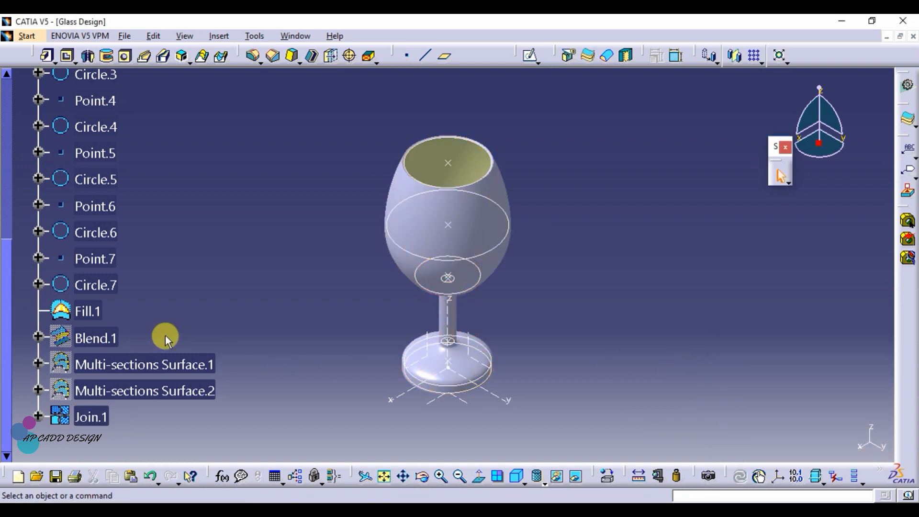
Thicken Fill.1 with a 1 mm first offset, reversing the direction so it points down toward the stem.
click(908, 115)
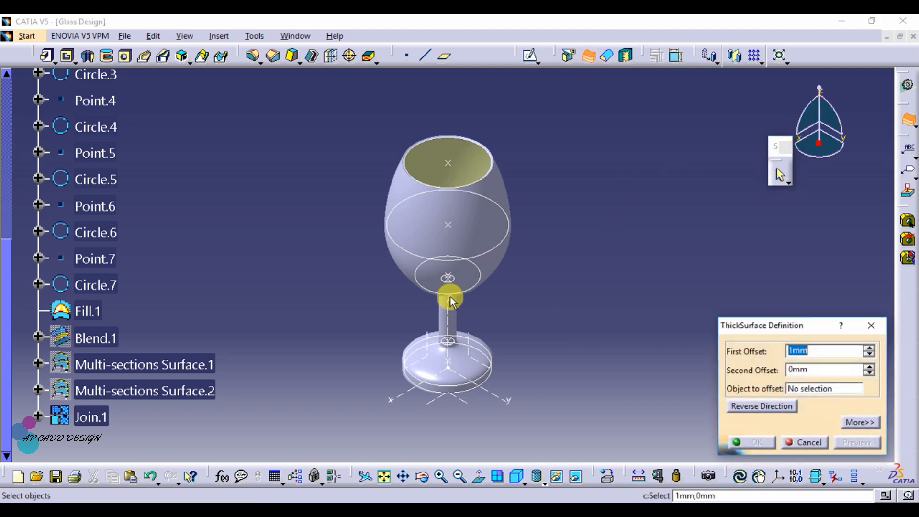
click(90, 310)
click(450, 245)
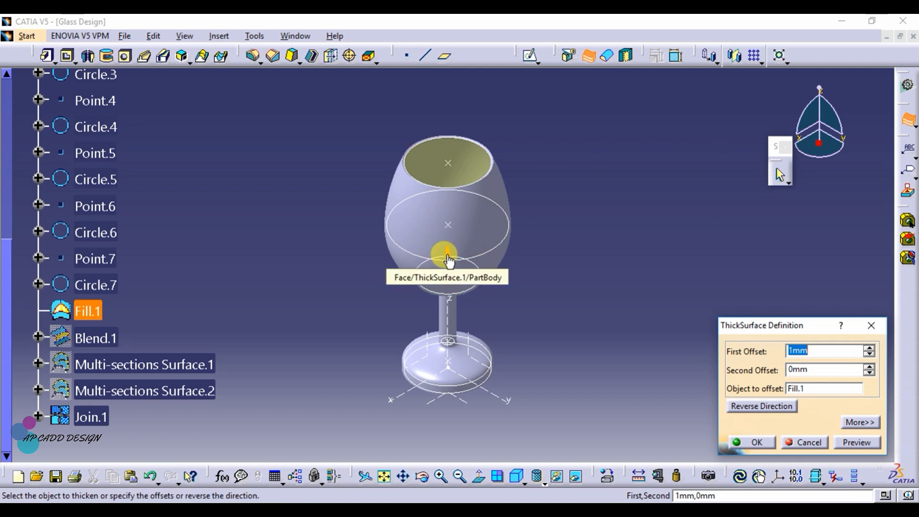
click(758, 443)
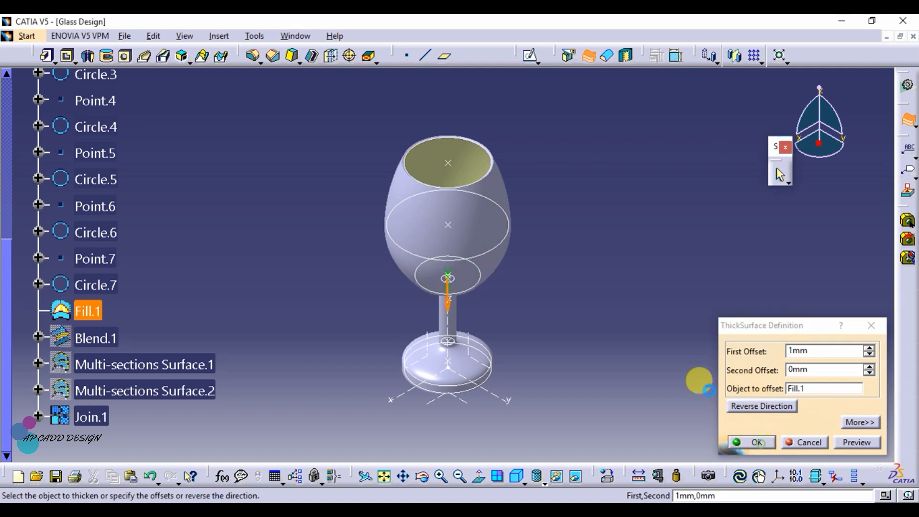
Hide all points, all curves and all surfaces so only the solid wine glass is displayed.
click(254, 36)
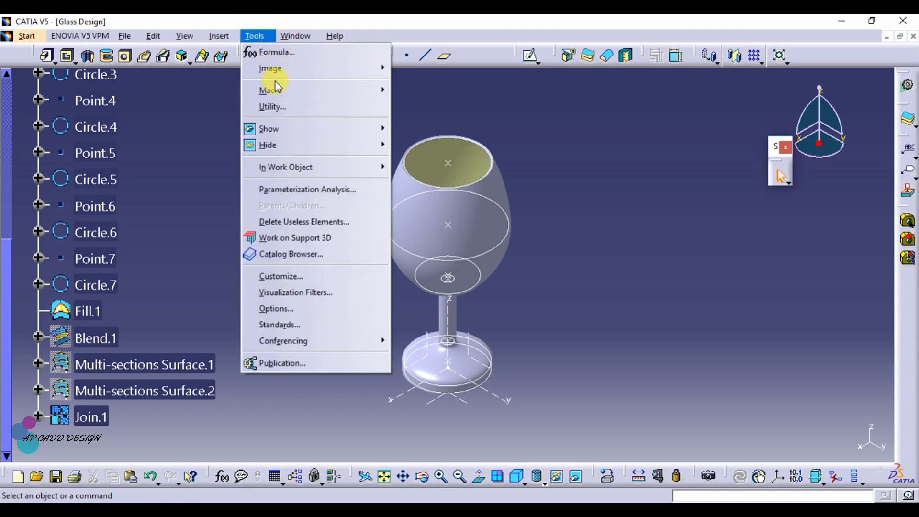
mouse_move(287, 147)
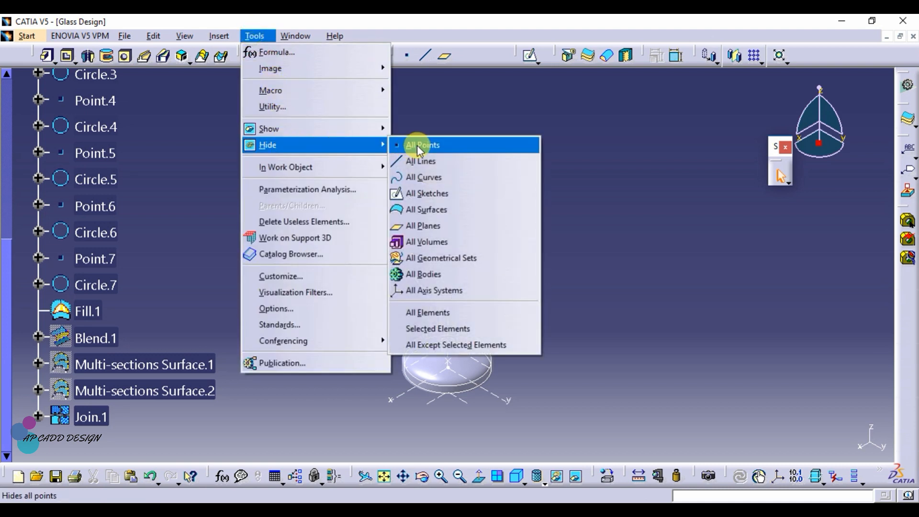
click(417, 146)
click(257, 37)
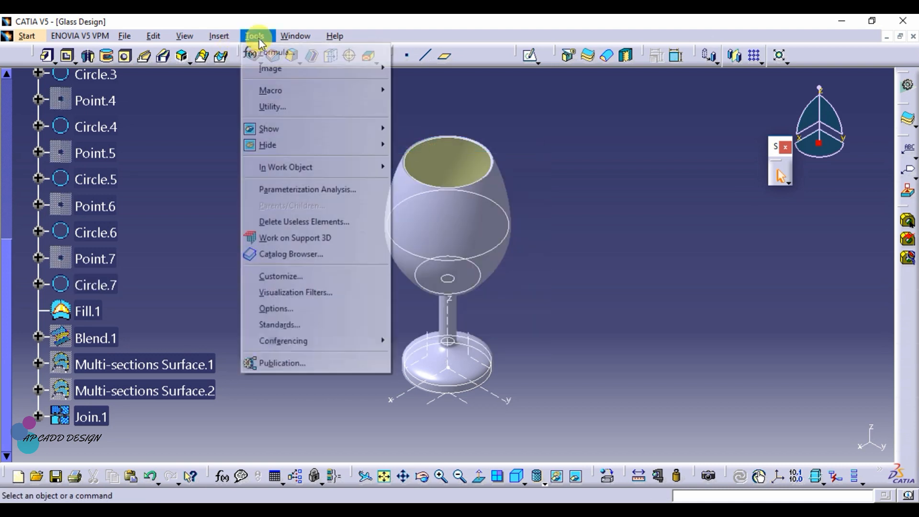
mouse_move(363, 148)
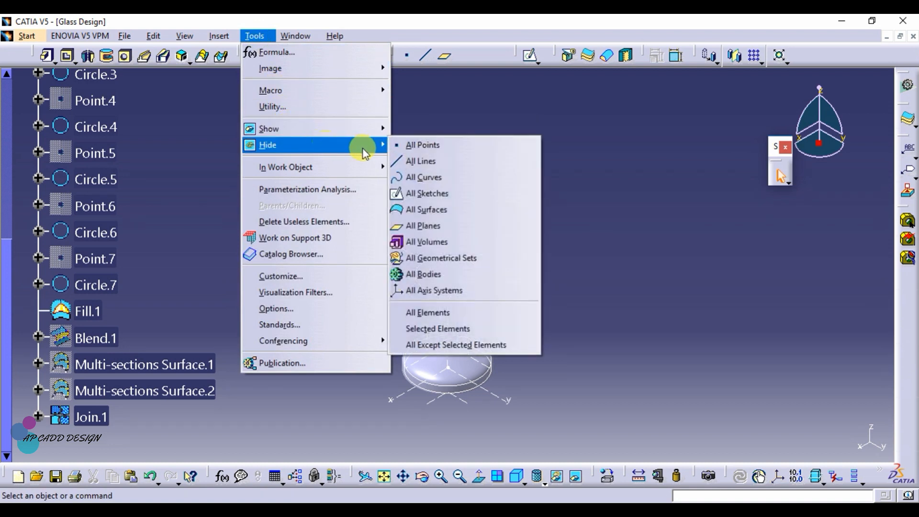
click(446, 177)
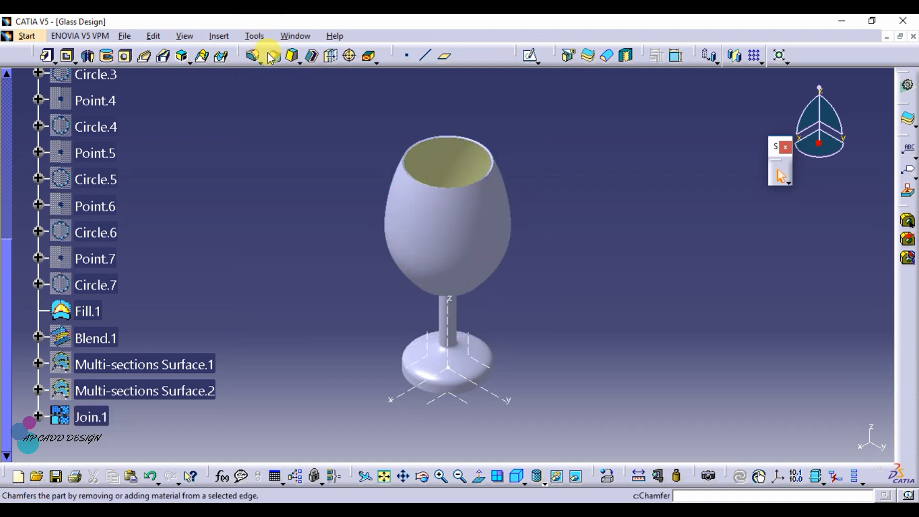
click(254, 36)
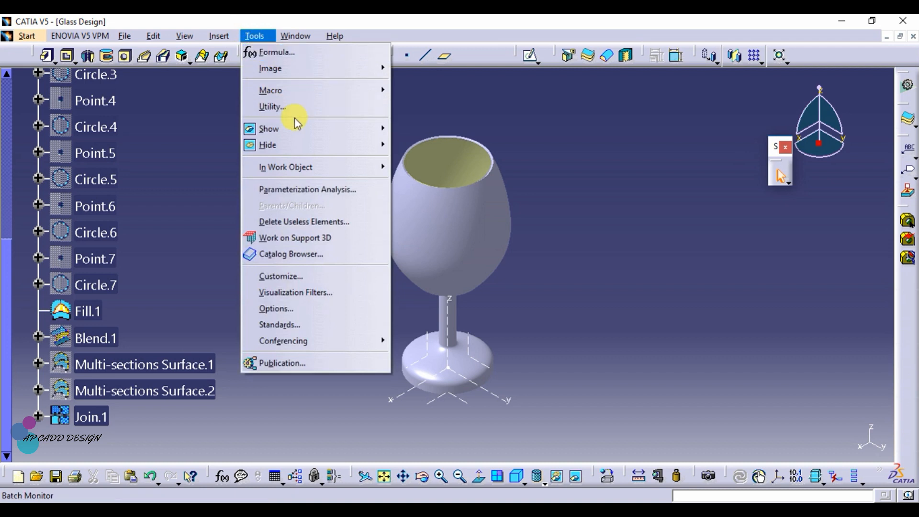
mouse_move(355, 148)
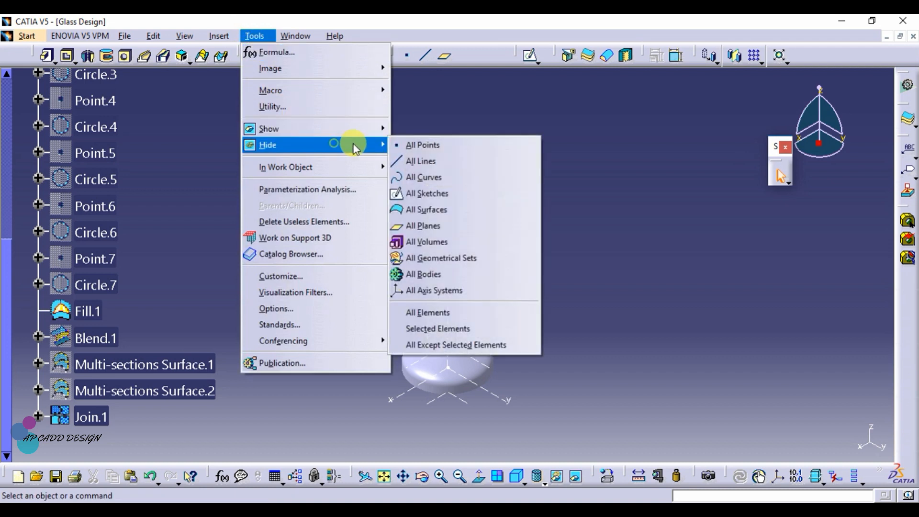
click(444, 210)
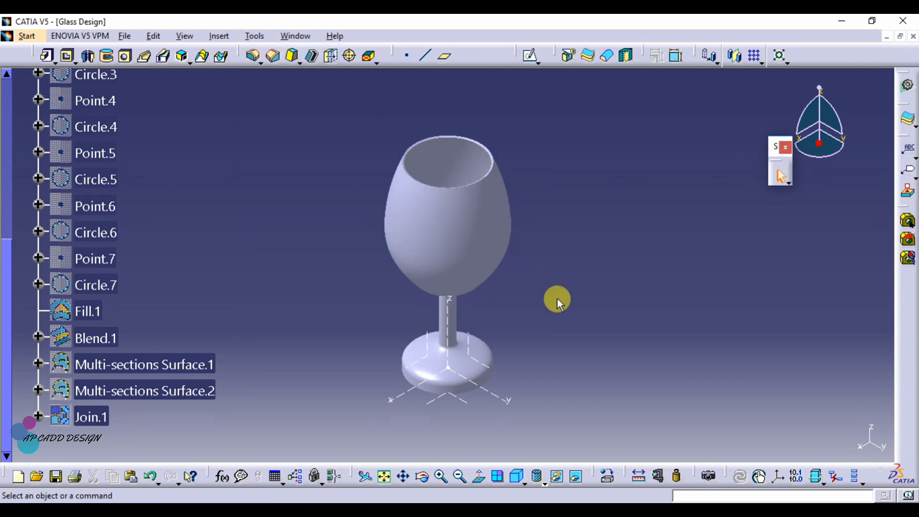
Apply the Plexiglass material from the Other category of the material library to PartBody.
click(606, 476)
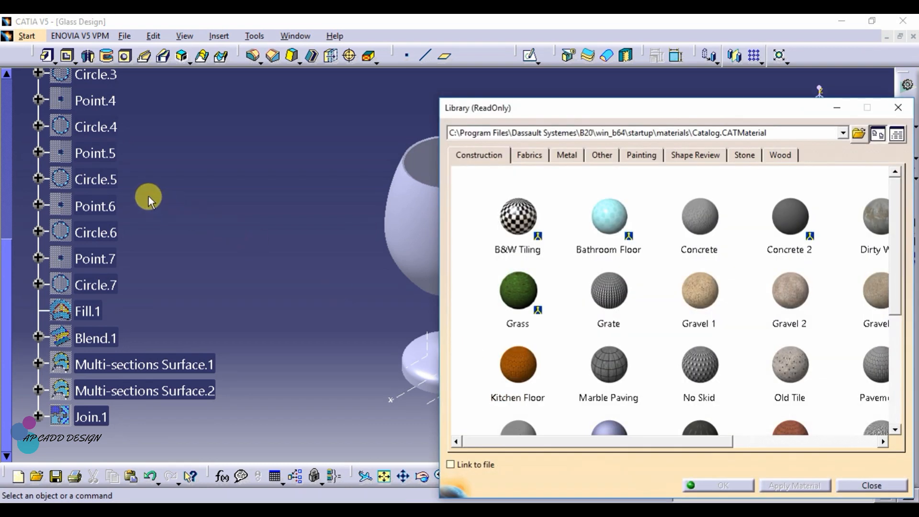
scroll(149, 196, up, 5)
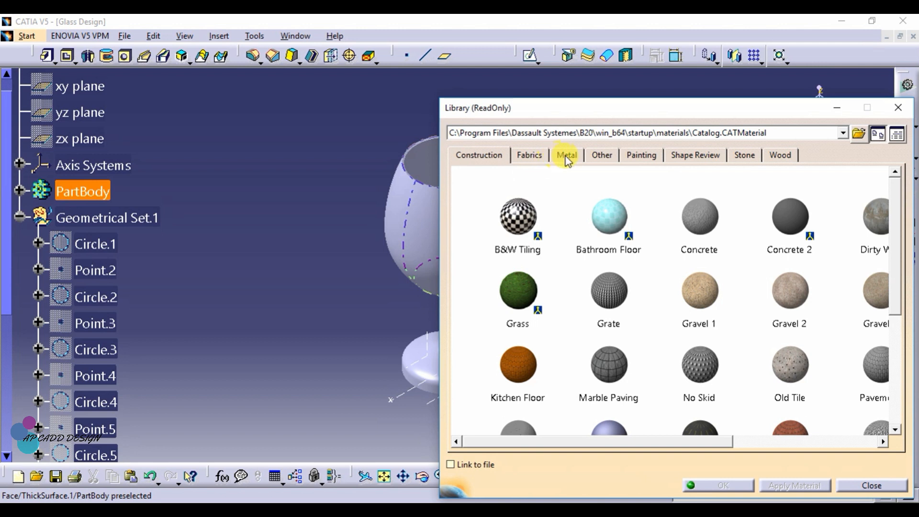
click(601, 155)
scroll(833, 230, down, 3)
click(829, 305)
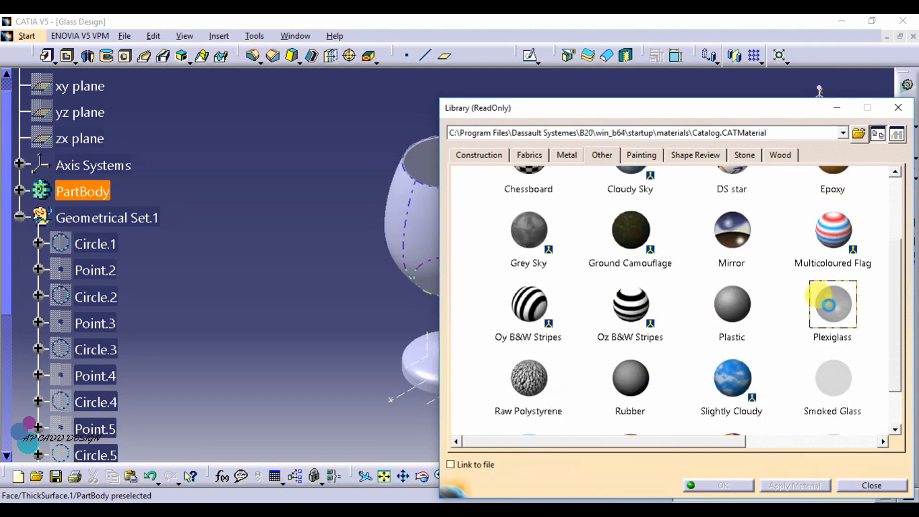
click(84, 191)
click(803, 486)
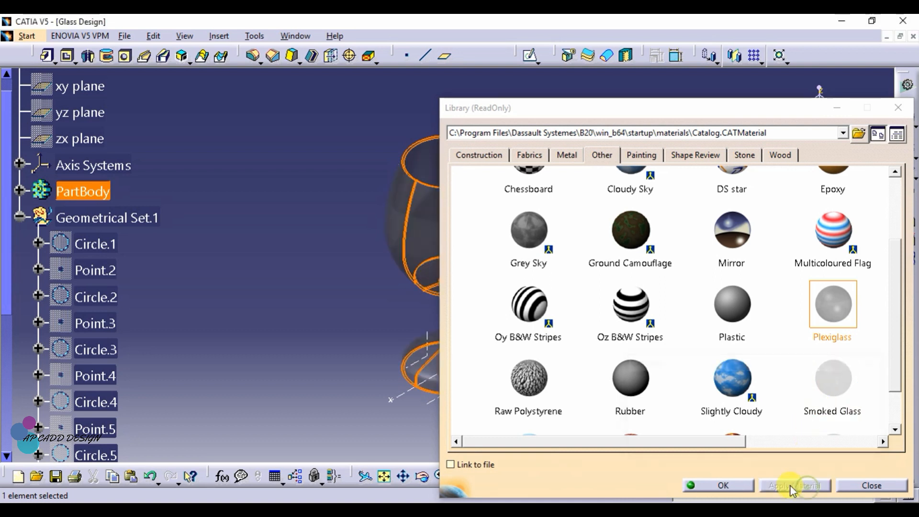
click(723, 486)
click(660, 286)
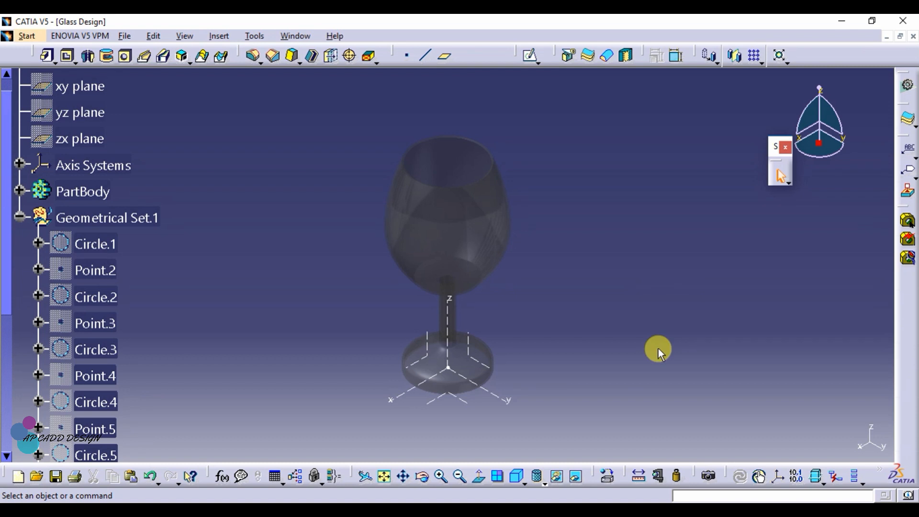
Open the properties of PartBody's Plexiglass material, keep the white ambient color, and set Ambient to 0.96.
click(20, 192)
right_click(82, 220)
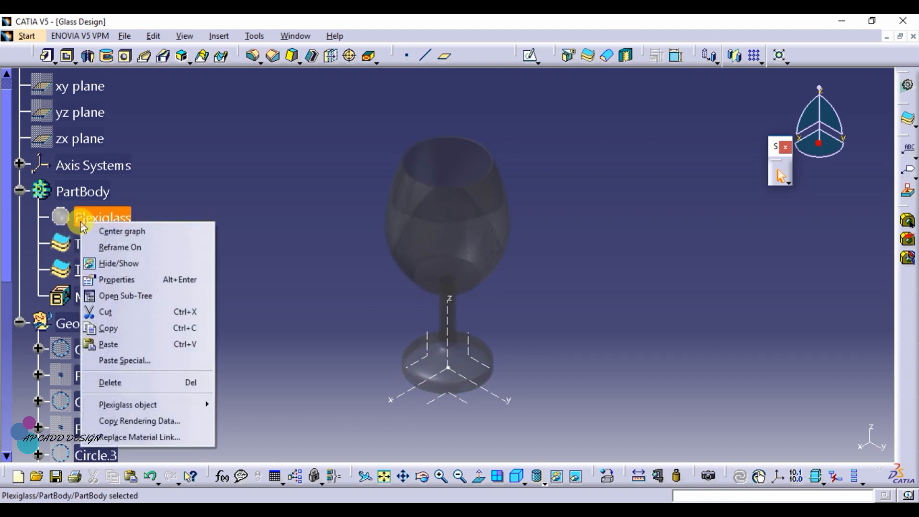
click(129, 279)
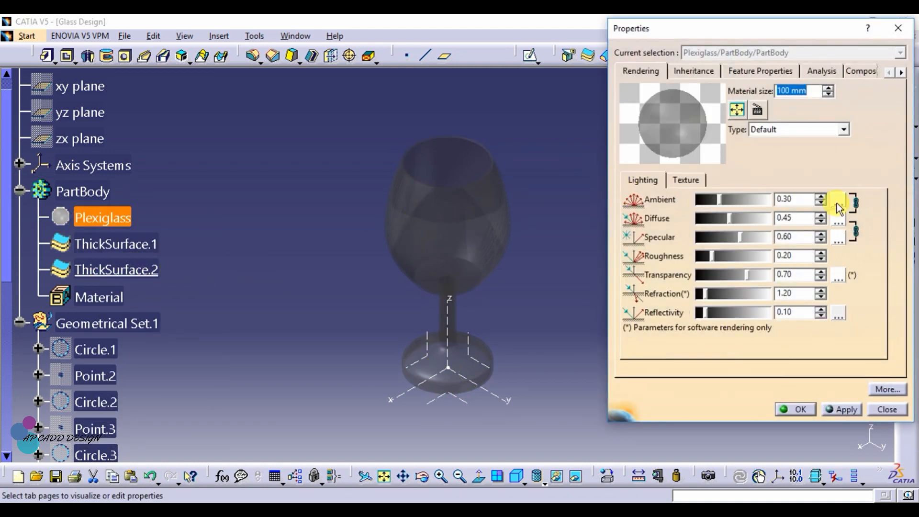
click(837, 200)
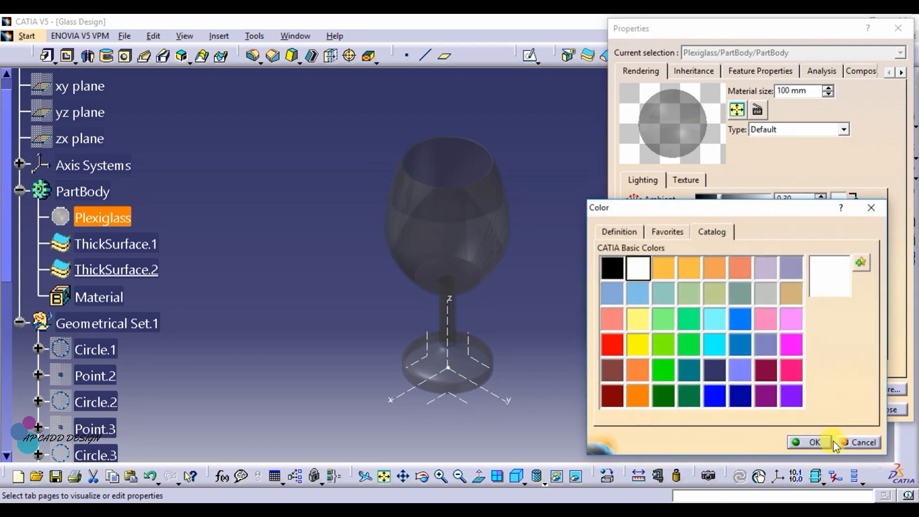
click(809, 442)
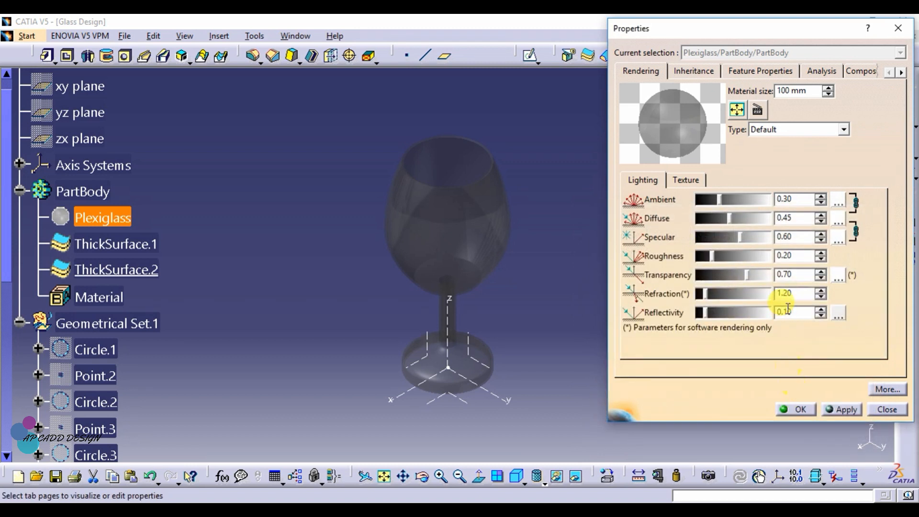
double_click(786, 199)
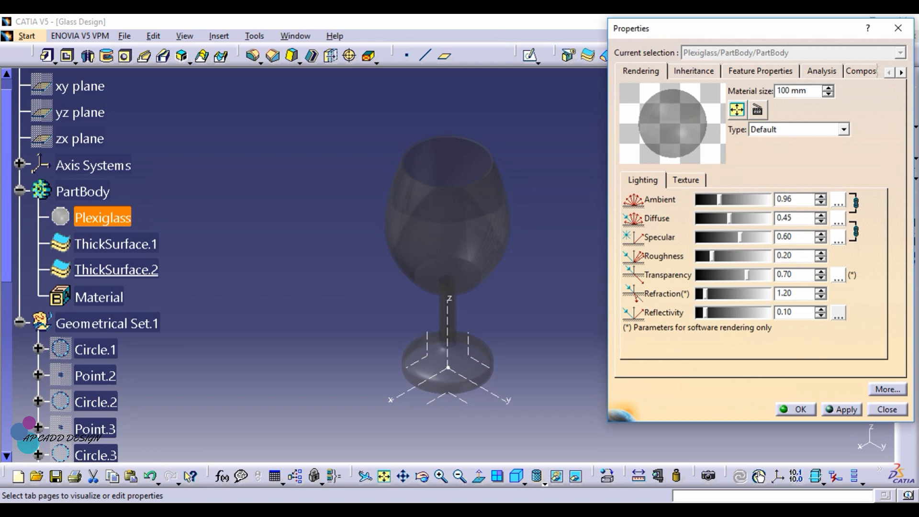
key(Return)
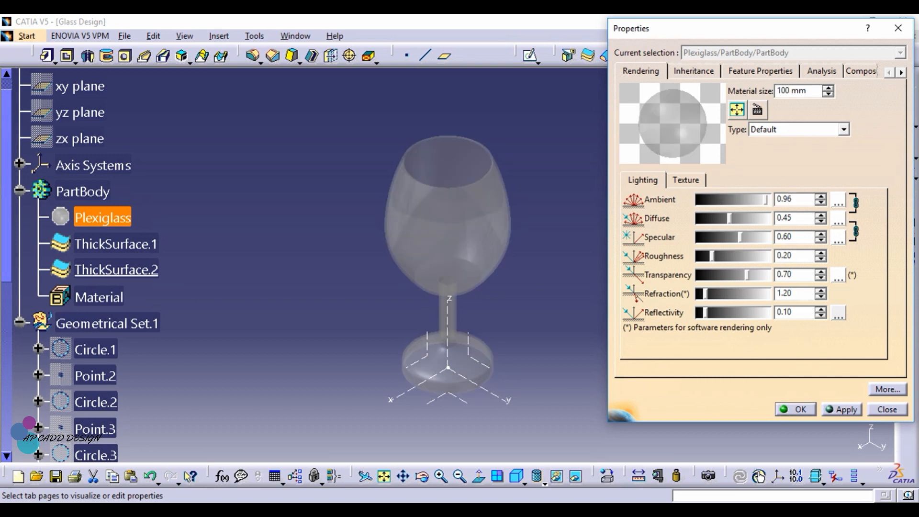
Set the Plexiglass material's Diffuse value to 0.95 and accept the material properties.
drag(801, 220, 747, 220)
text(0.9)
key(Return)
key(Return)
click(669, 199)
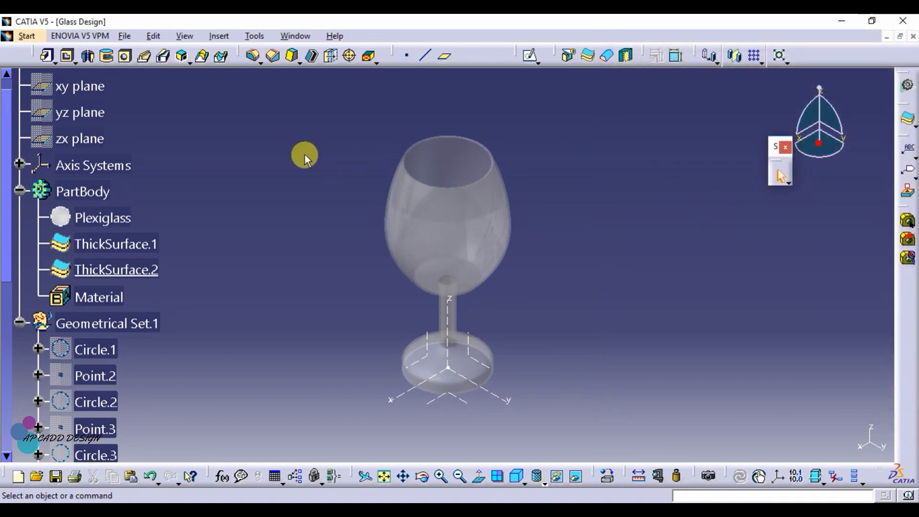
Reopen the Plexiglass material's properties and set its Specular value to 0.99.
right_click(130, 215)
click(168, 271)
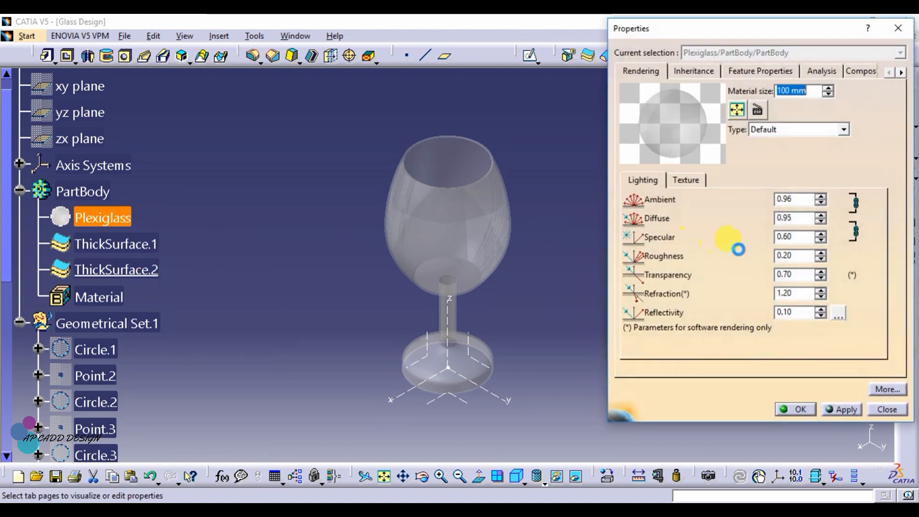
double_click(798, 236)
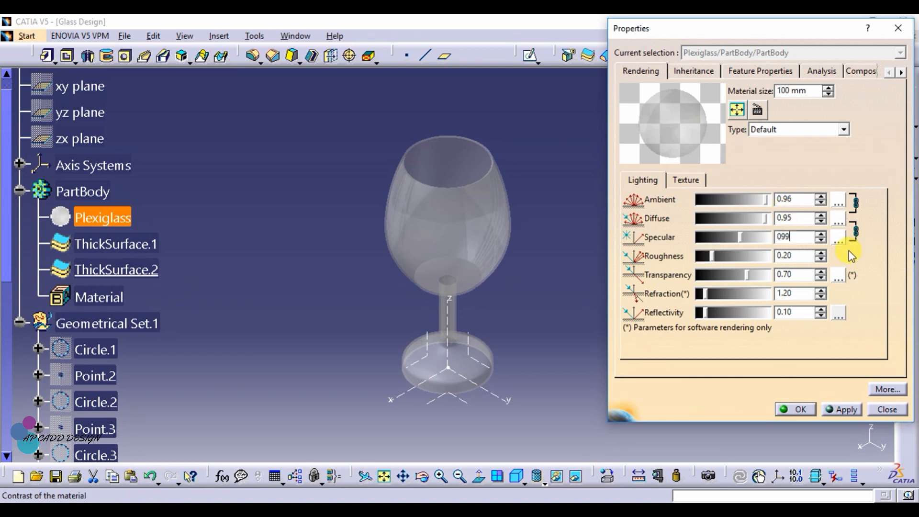
double_click(804, 254)
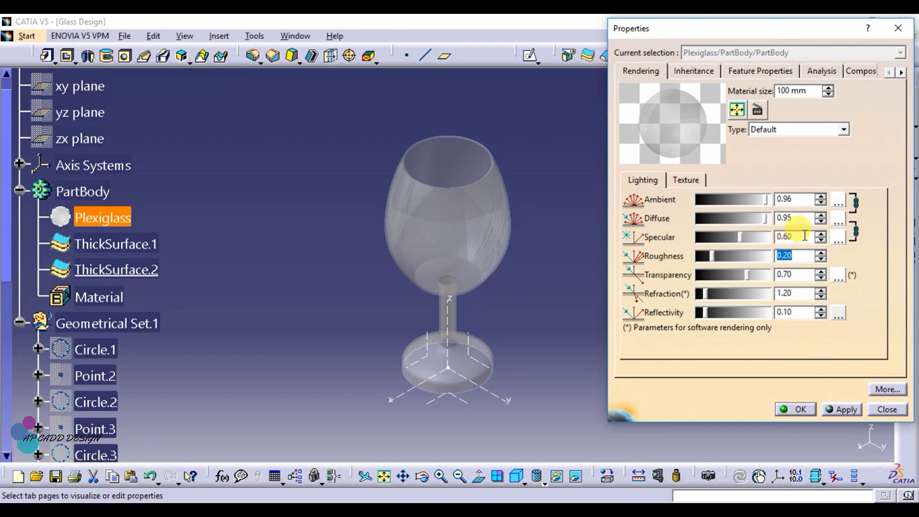
key(shift+Tab)
text(0.99)
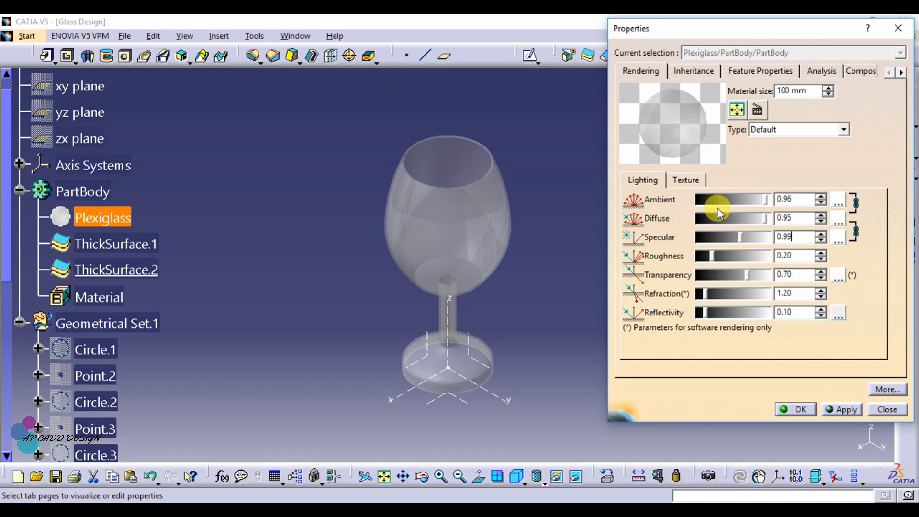
double_click(795, 235)
Set the Roughness of the Plexiglass material to 0.91.
click(795, 254)
text(0.91)
key(BackSpace)
key(BackSpace)
key(BackSpace)
key(BackSpace)
key(BackSpace)
key(BackSpace)
key(BackSpace)
text(.971)
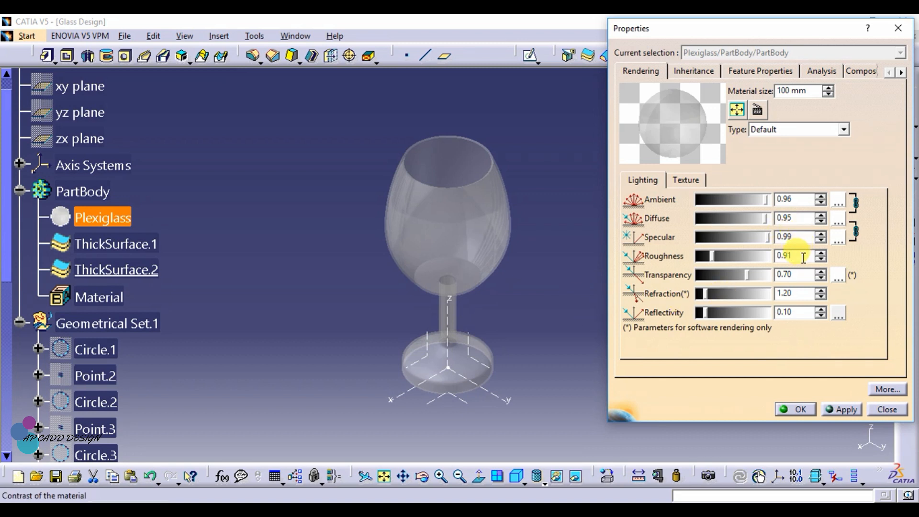
Set the Plexiglass material's Transparency to 0.84 and its Refraction to 2.69.
click(799, 275)
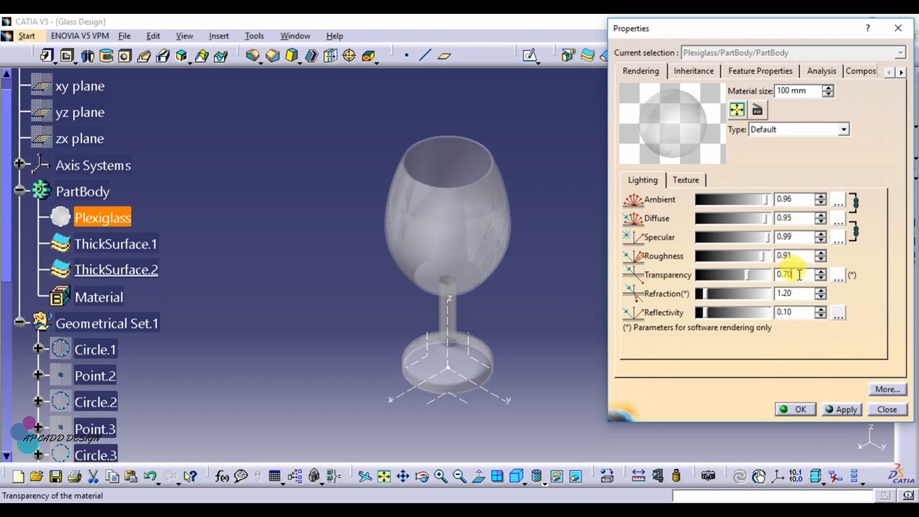
text(0)
key(BackSpace)
key(BackSpace)
key(BackSpace)
key(BackSpace)
key(BackSpace)
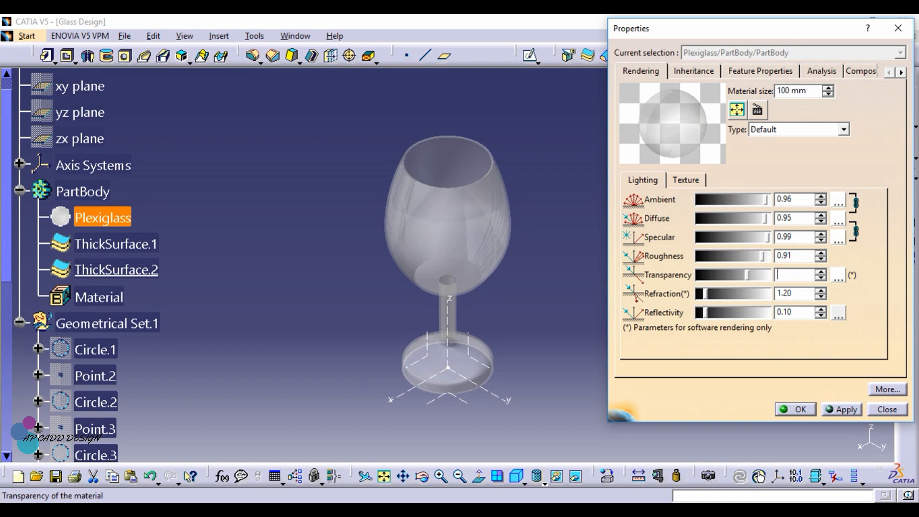
text(0.84)
click(798, 293)
double_click(798, 292)
text(2.69)
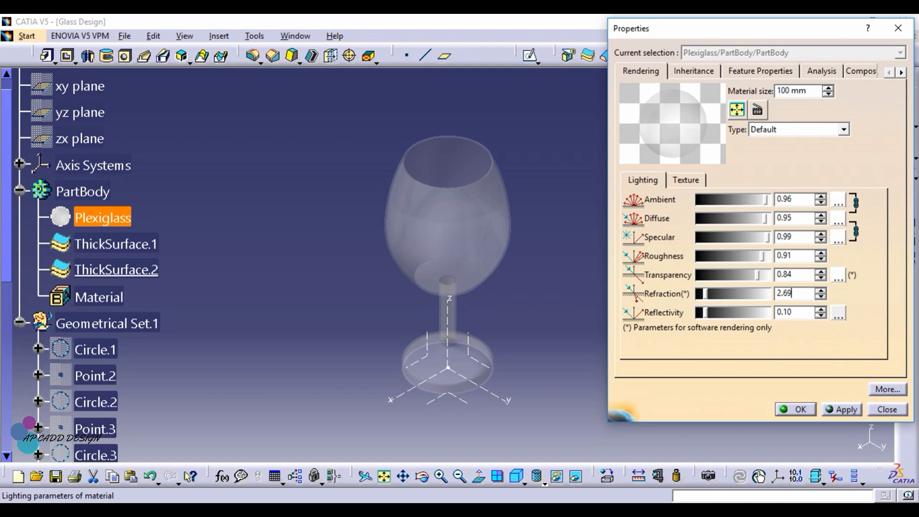
Try a Reflectivity of 0.89 on the Plexiglass material.
click(803, 311)
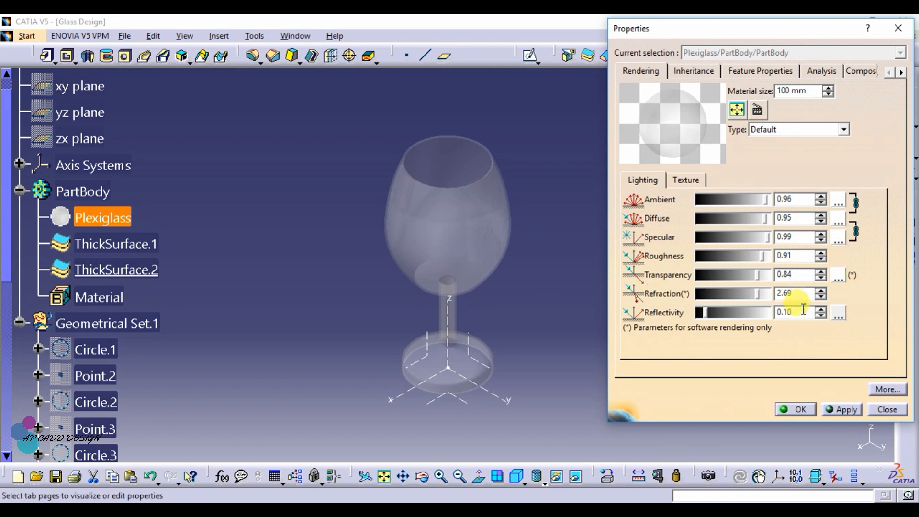
key(BackSpace)
key(BackSpace)
key(BackSpace)
text(.89)
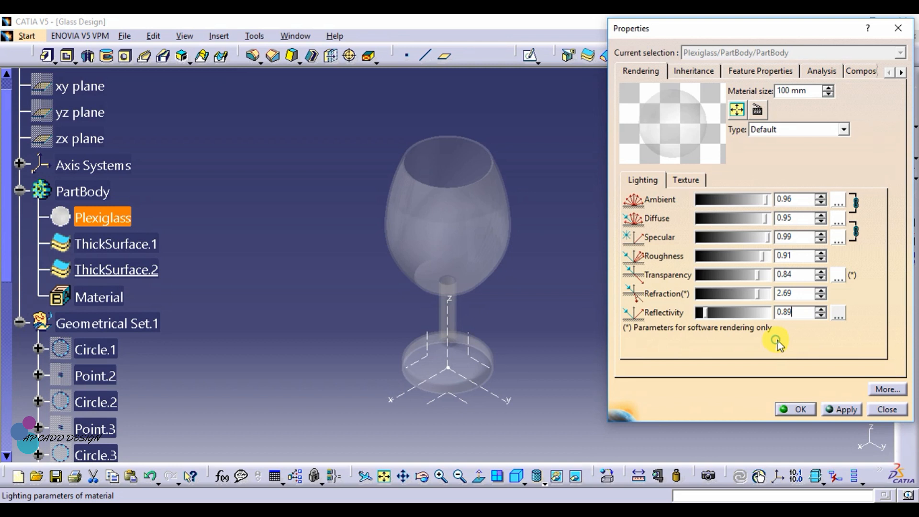
key(Return)
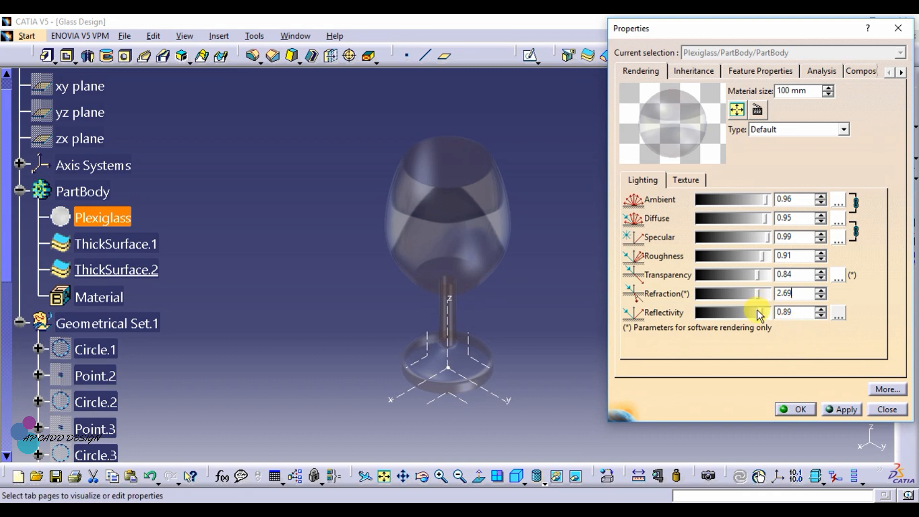
Adjust the Plexiglass material's Reflectivity to 0.53 and accept the material properties.
drag(757, 311, 637, 312)
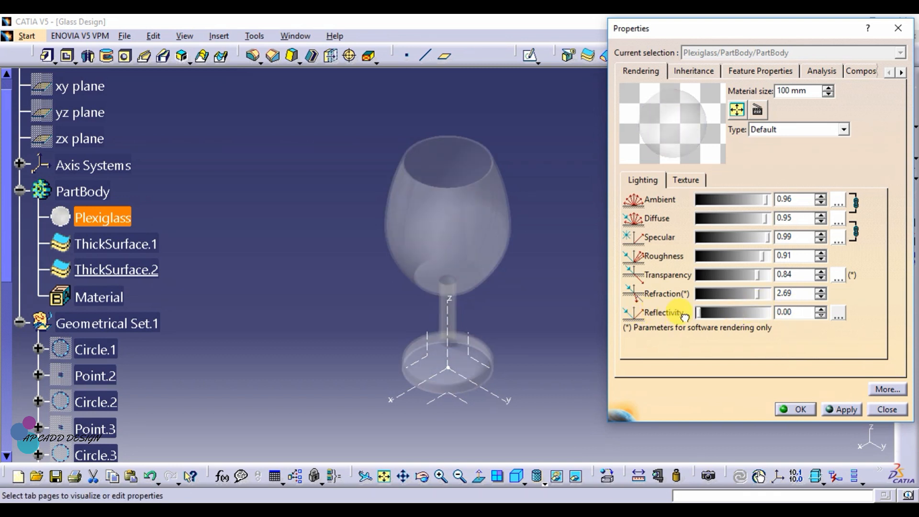
drag(699, 312, 735, 312)
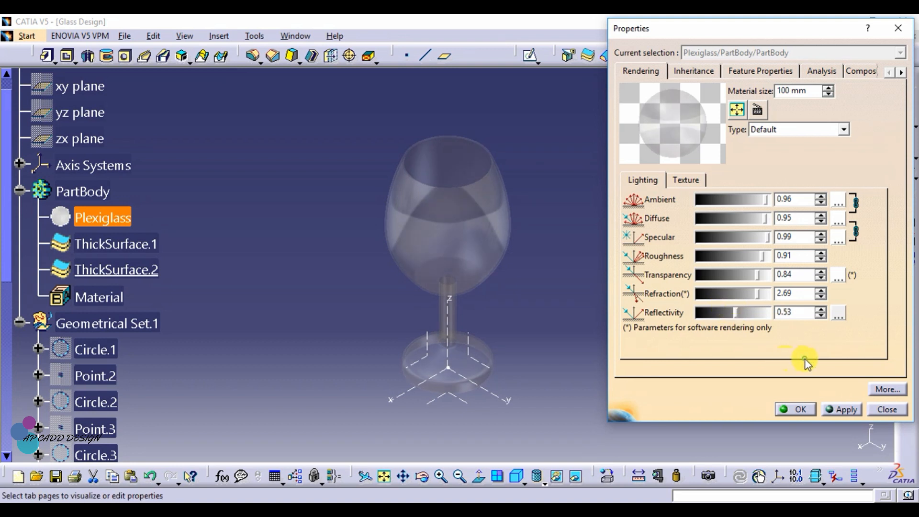
click(808, 407)
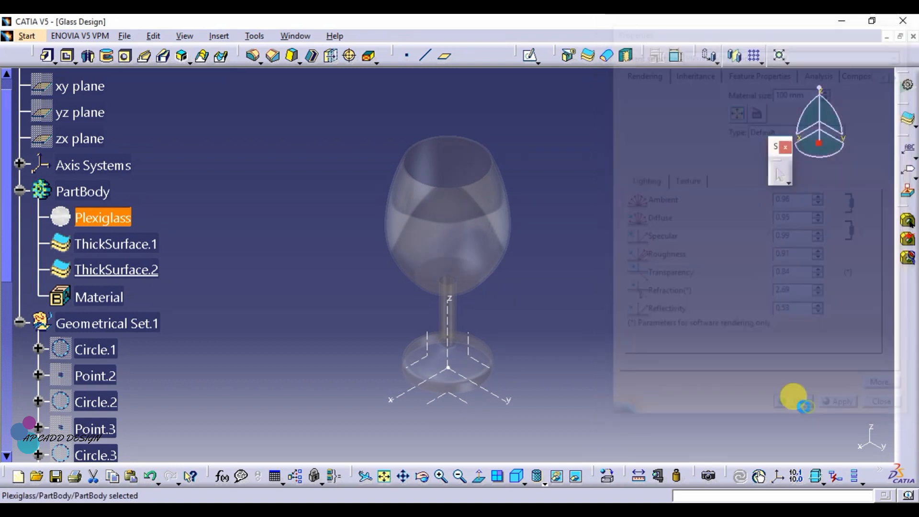